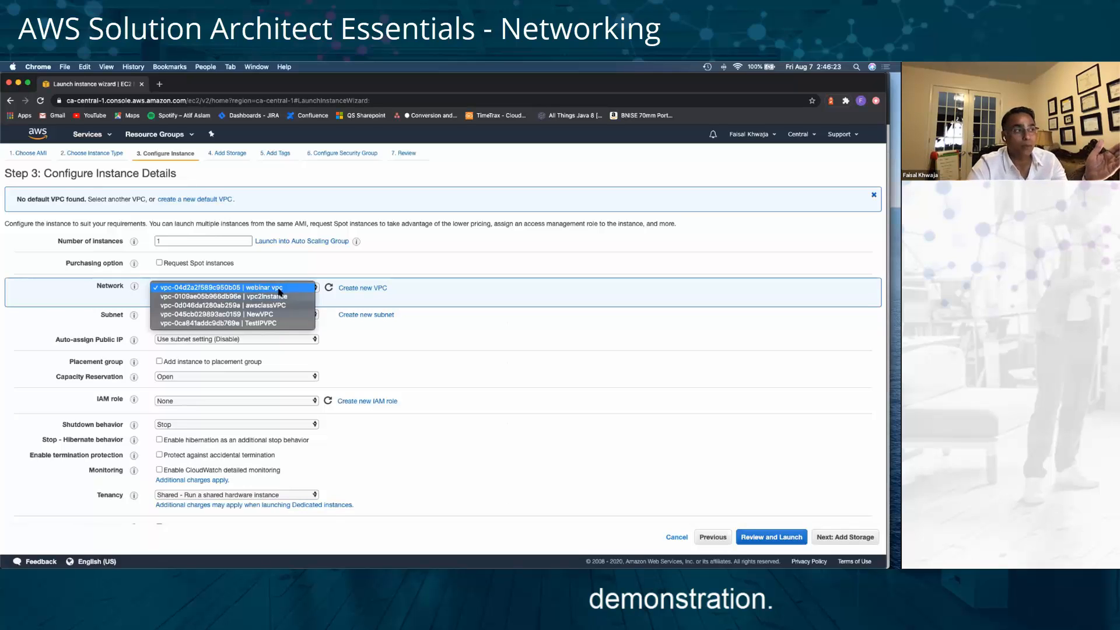
Set the instance's network to webinar vpc and its subnet to the webinar subnet in ca-central-1b.
click(274, 287)
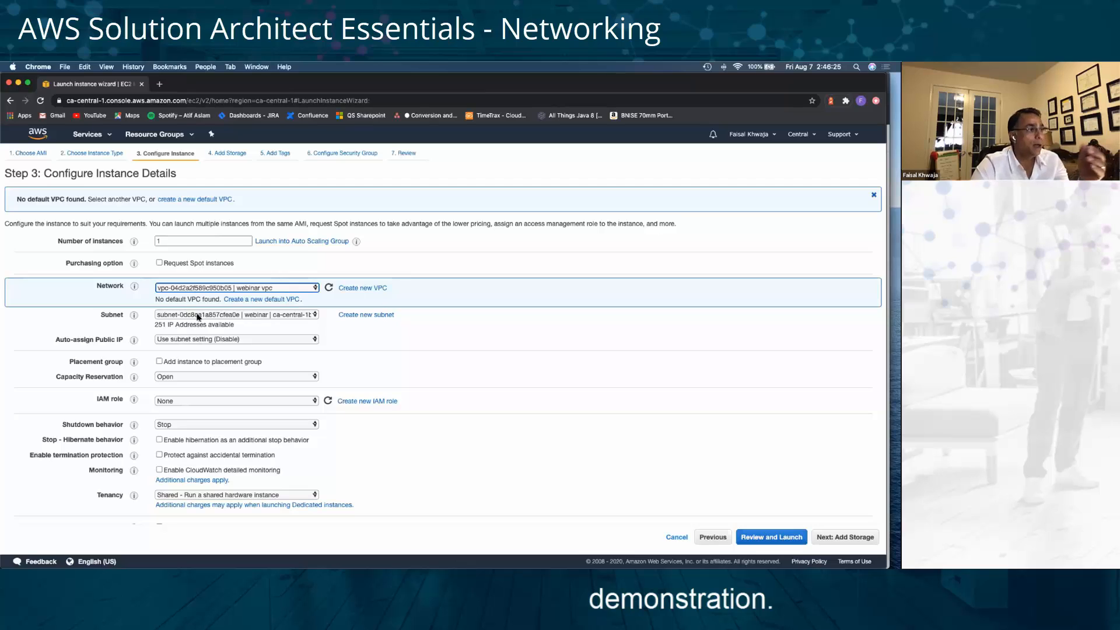
click(223, 315)
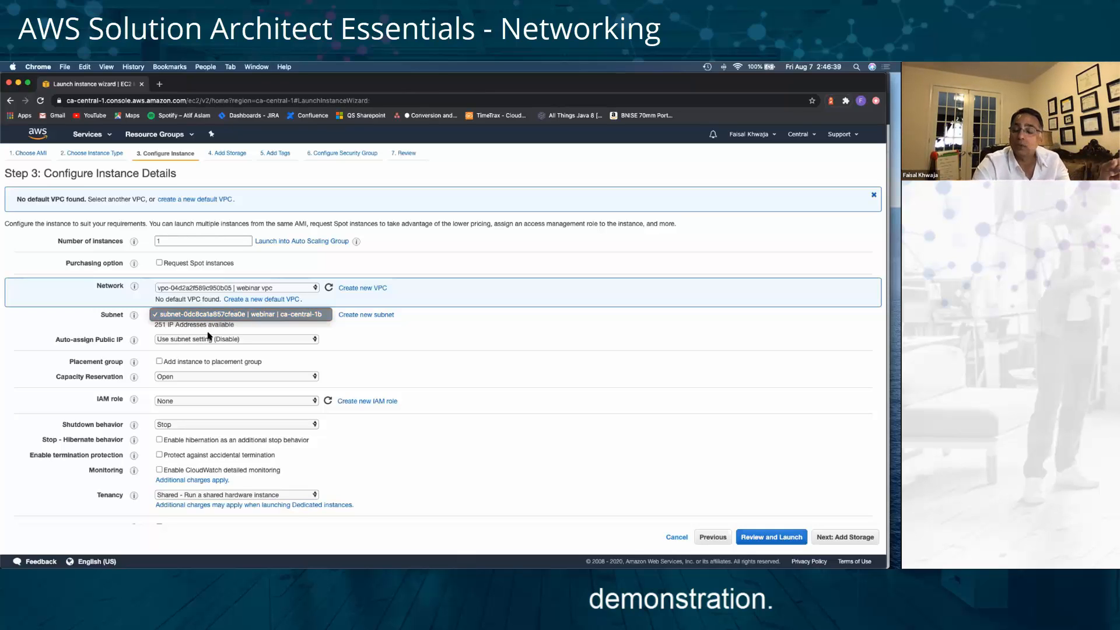
click(532, 365)
Switch to PowerPoint and bring up the networking diagram slide in the AWS Cloud Basics Updated FK presentation.
key(super+Tab)
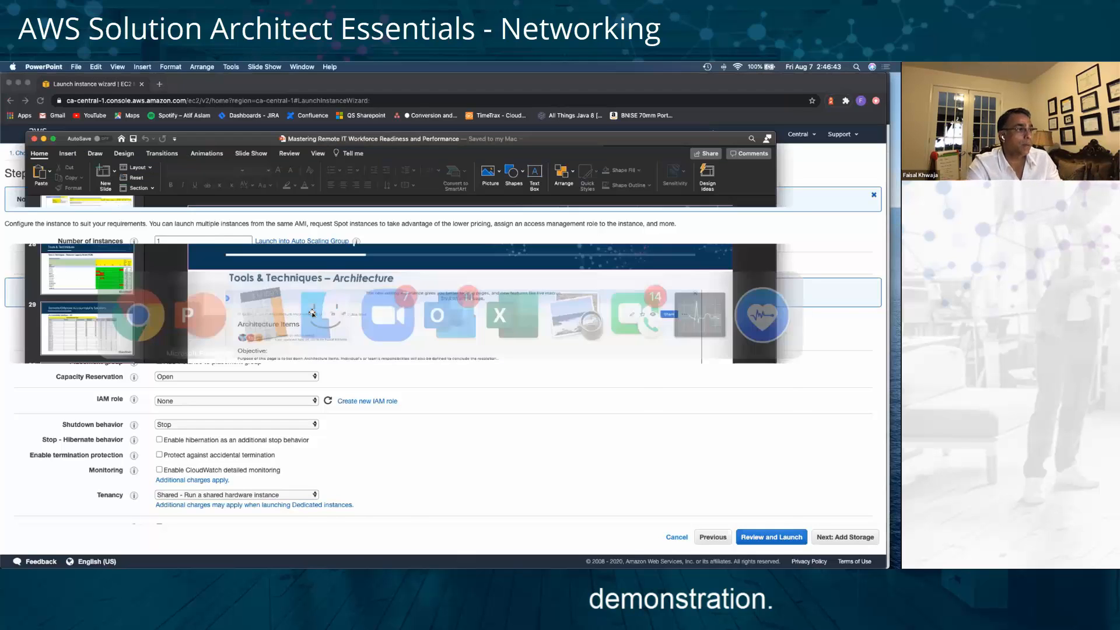
click(43, 139)
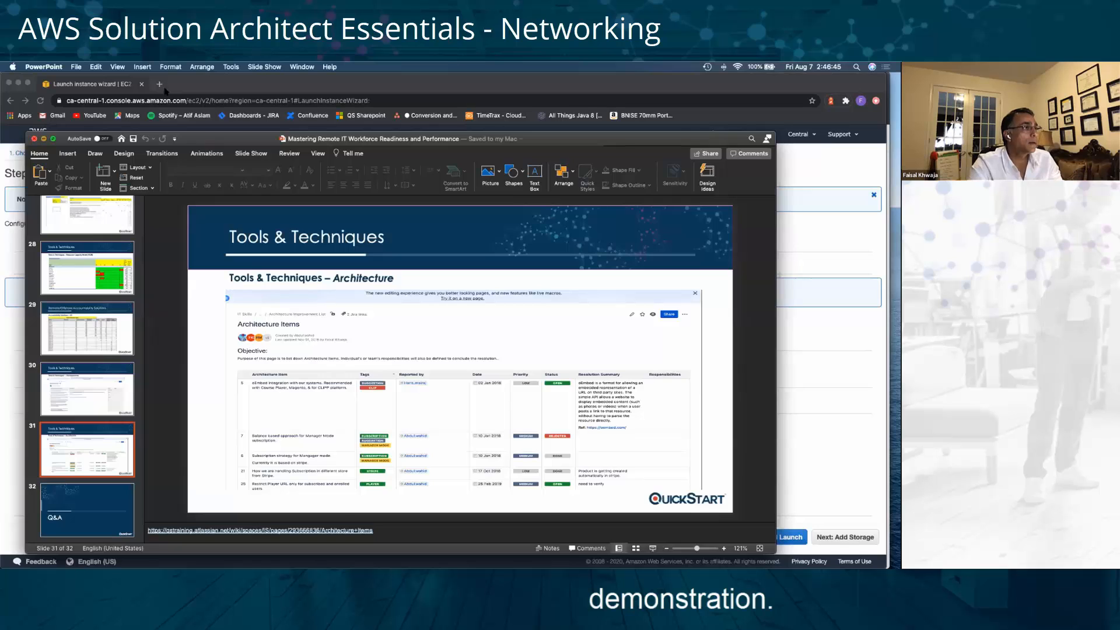
click(304, 67)
click(342, 185)
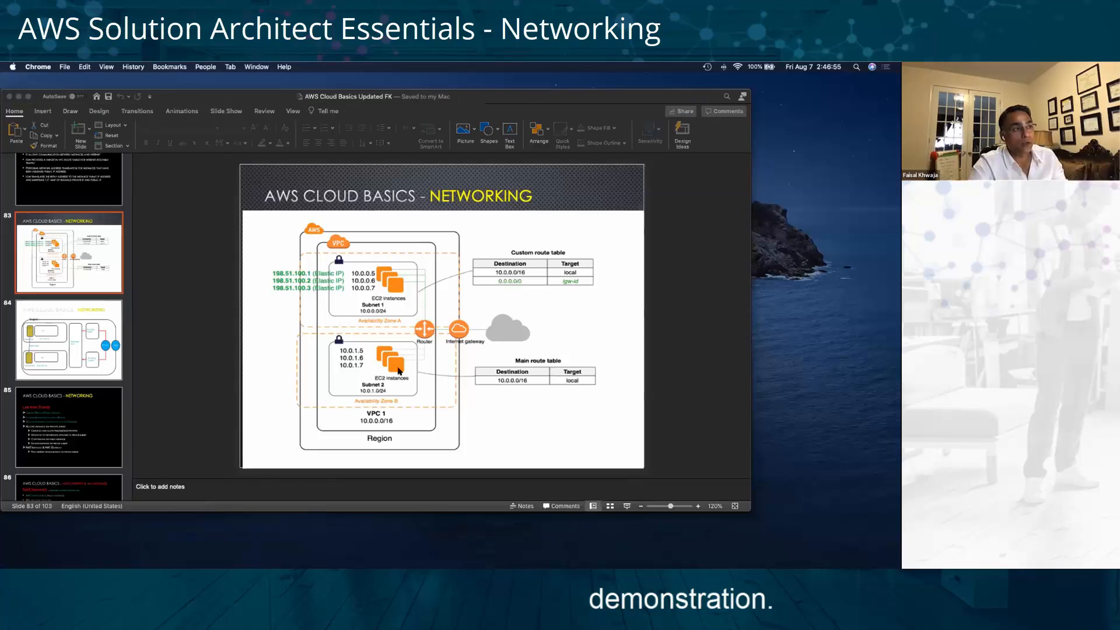
Return to the launch wizard in Chrome and keep the webinar subnet in ca-central-1b selected.
key(ctrl+Right)
click(282, 316)
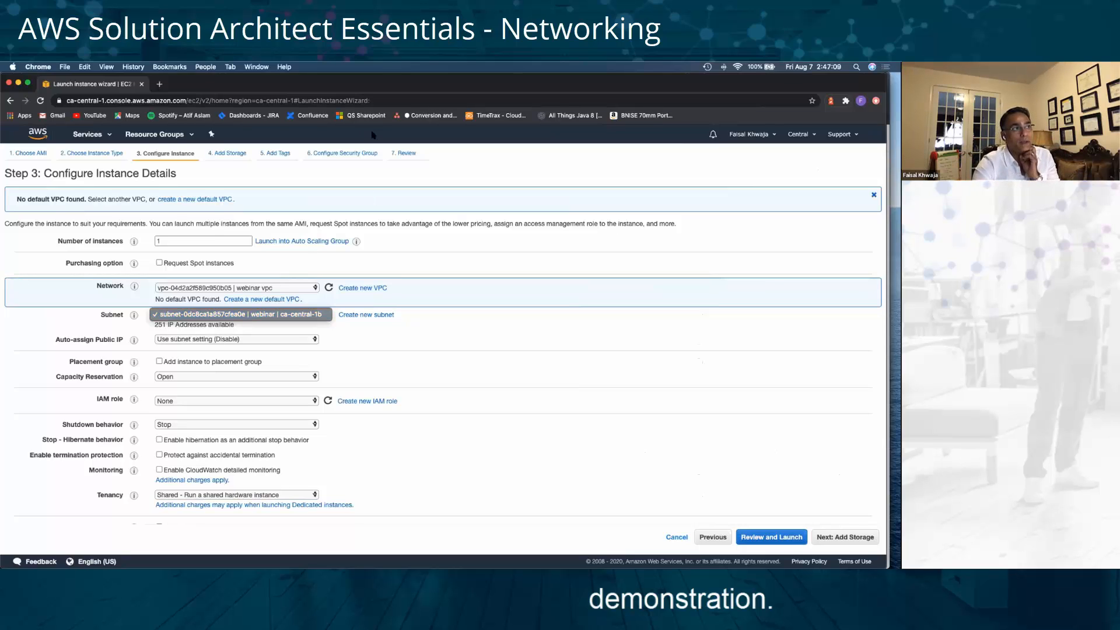
click(410, 164)
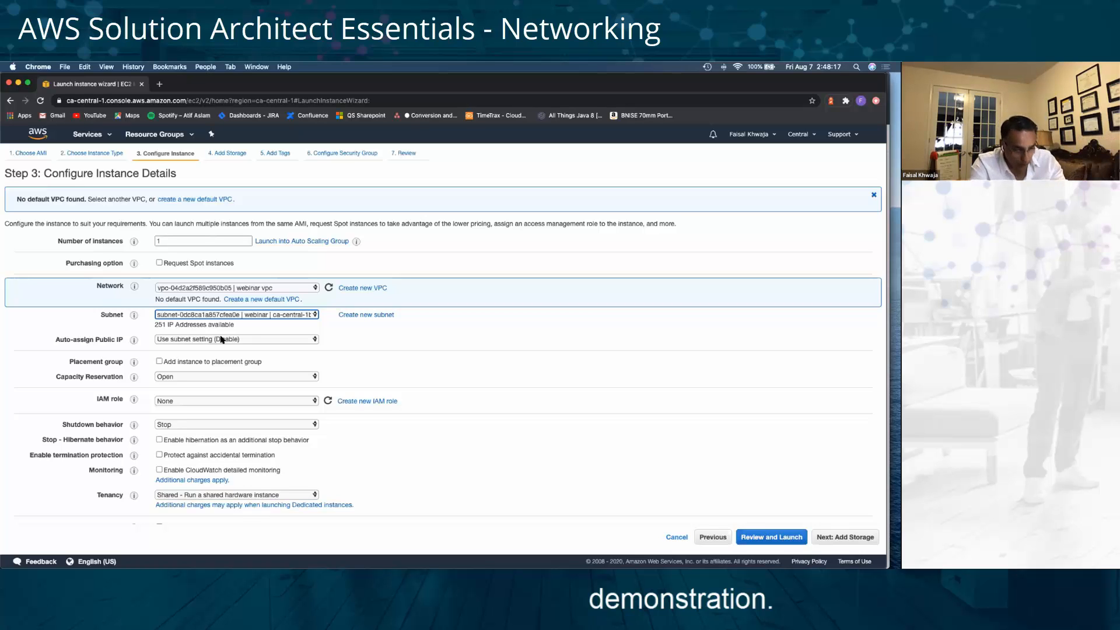
Switch back to PowerPoint and examine the VPC, subnets and route tables on the networking diagram slide.
key(super+Tab)
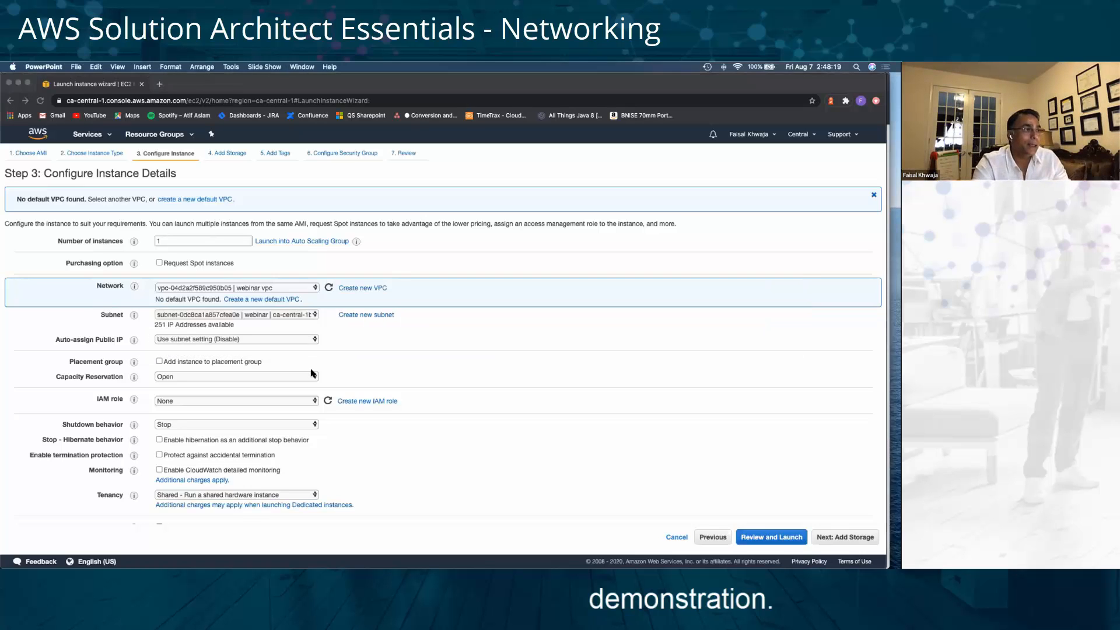
key(ctrl+Right)
key(ctrl+Left)
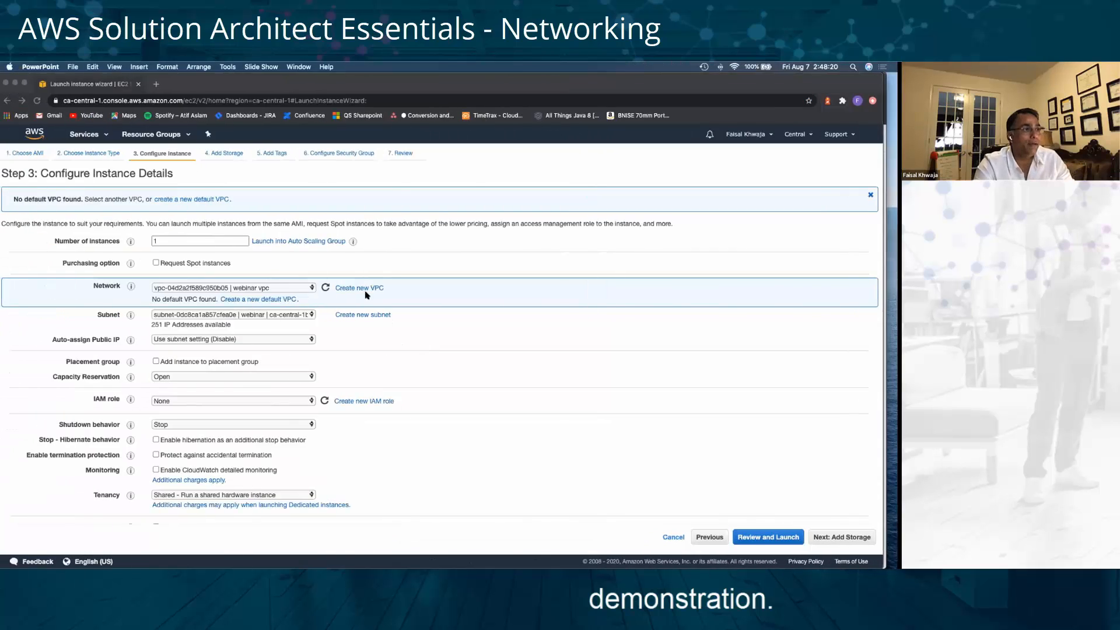
key(ctrl+Left)
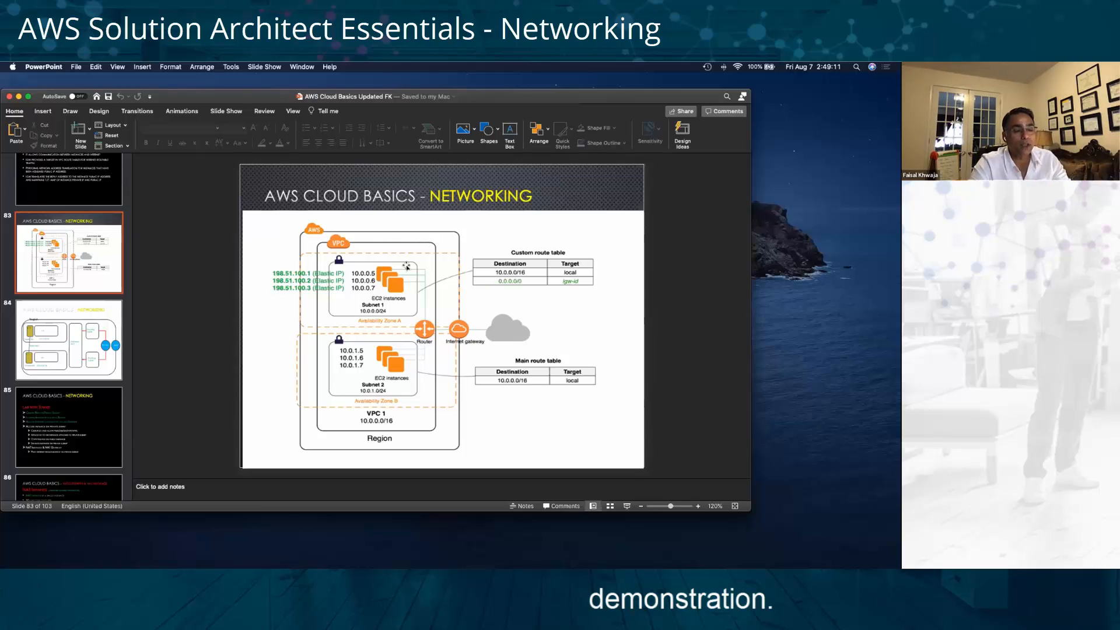
Return to the launch wizard in Chrome and advance to security group configuration, keeping the default storage and adding no tags.
key(ctrl+Right)
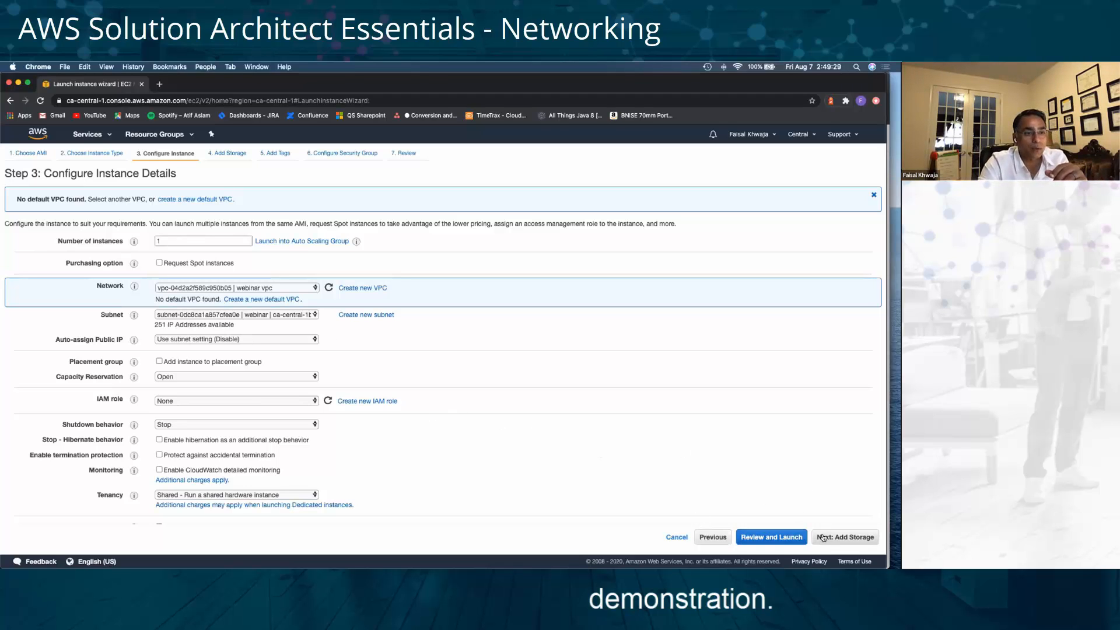
click(823, 537)
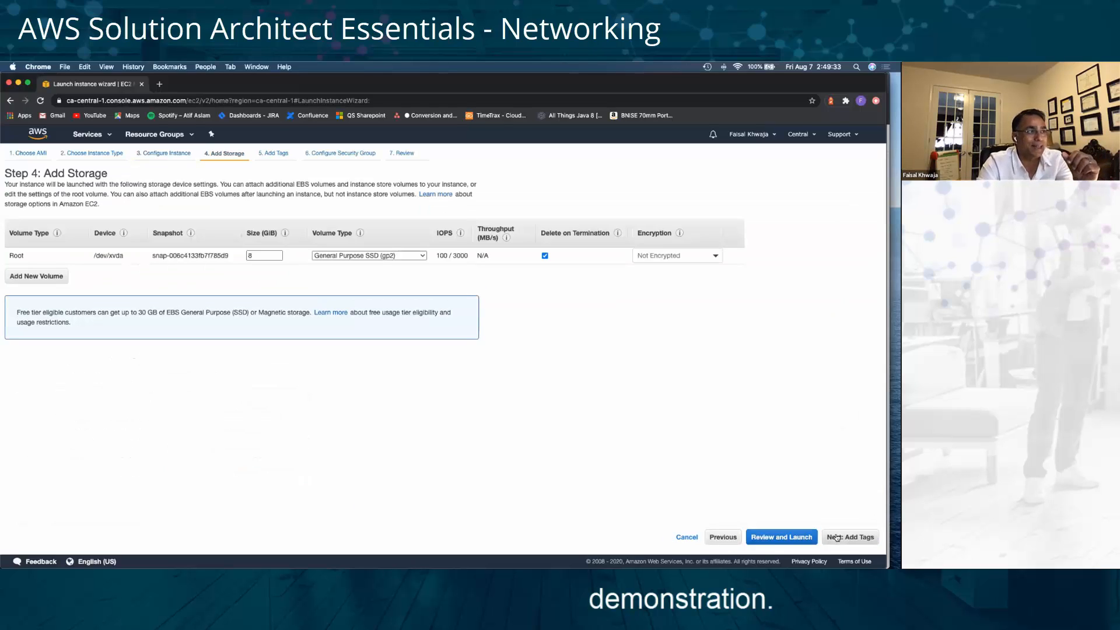
click(837, 538)
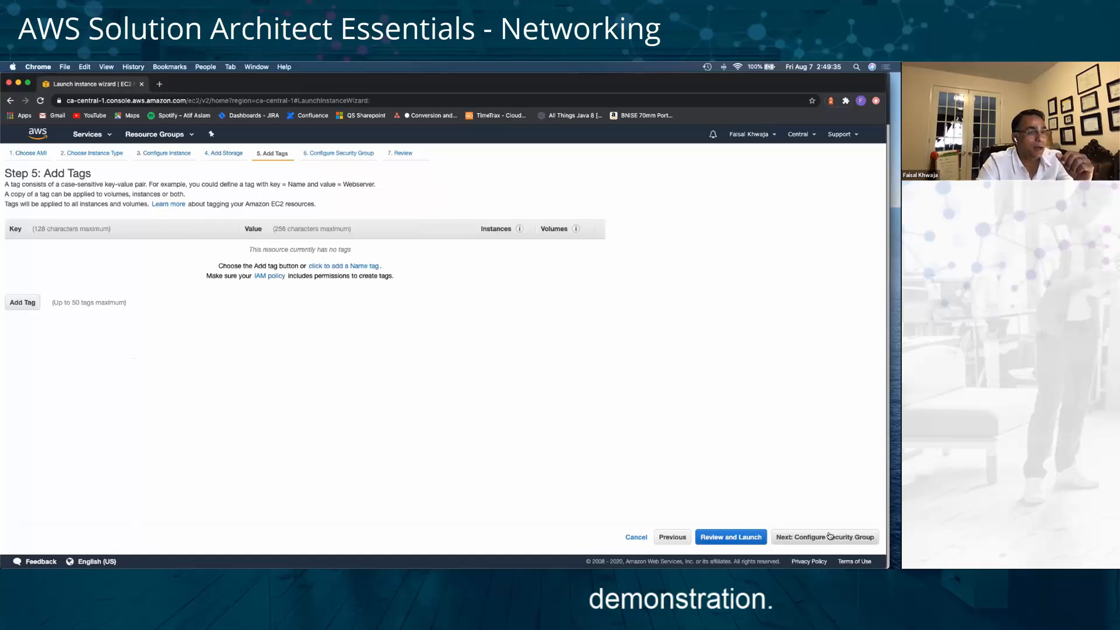
click(824, 538)
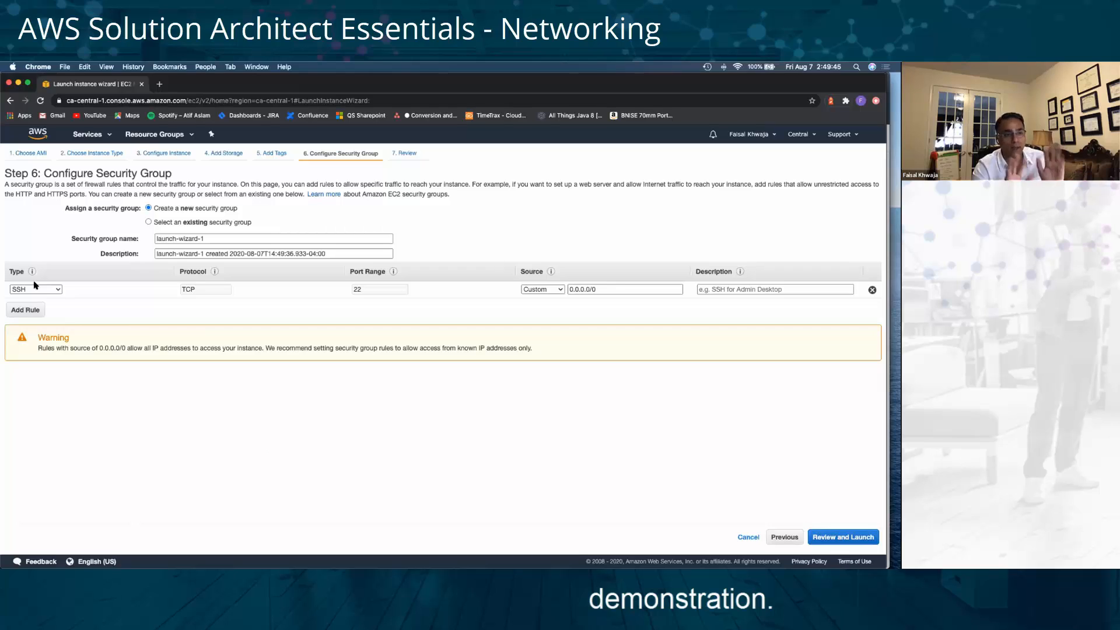
Assign the existing default VPC security group to the instance and proceed to the launch review.
click(149, 222)
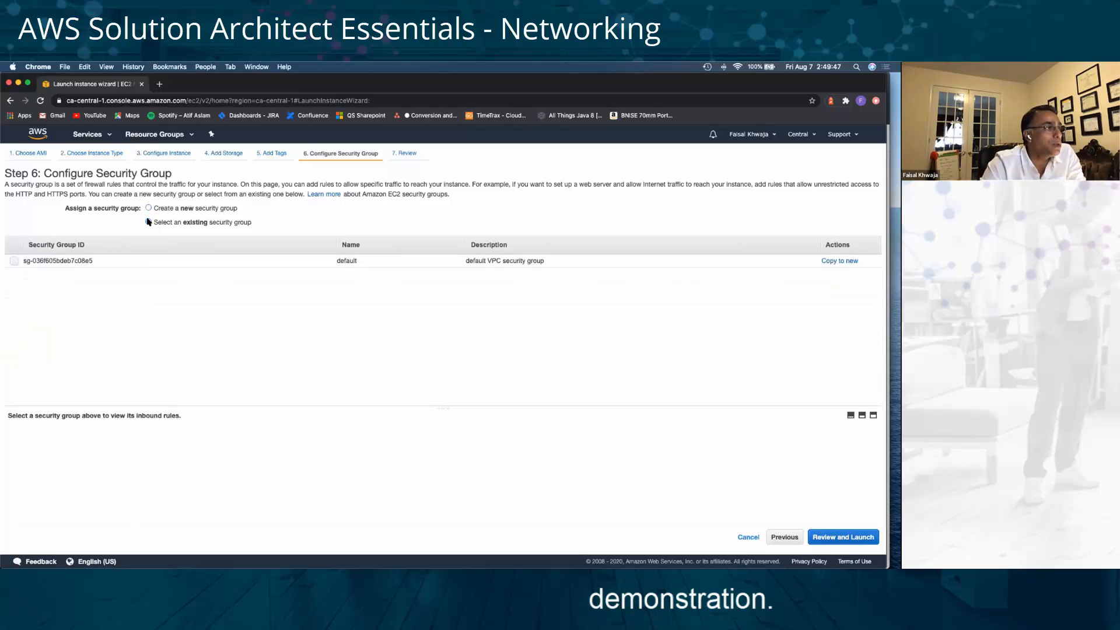
click(14, 261)
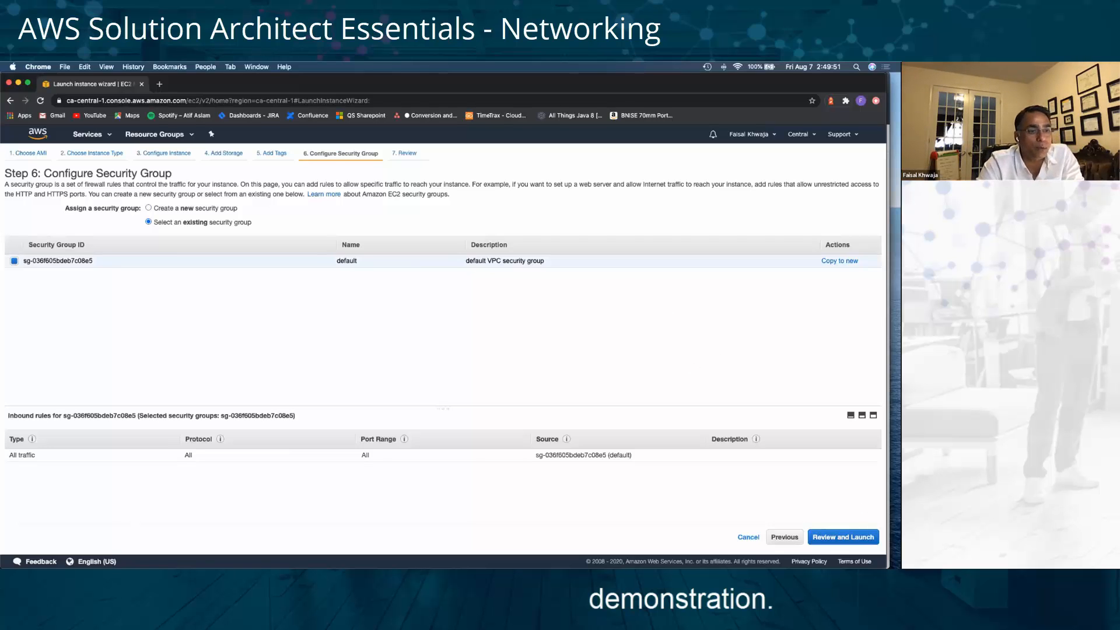
click(834, 537)
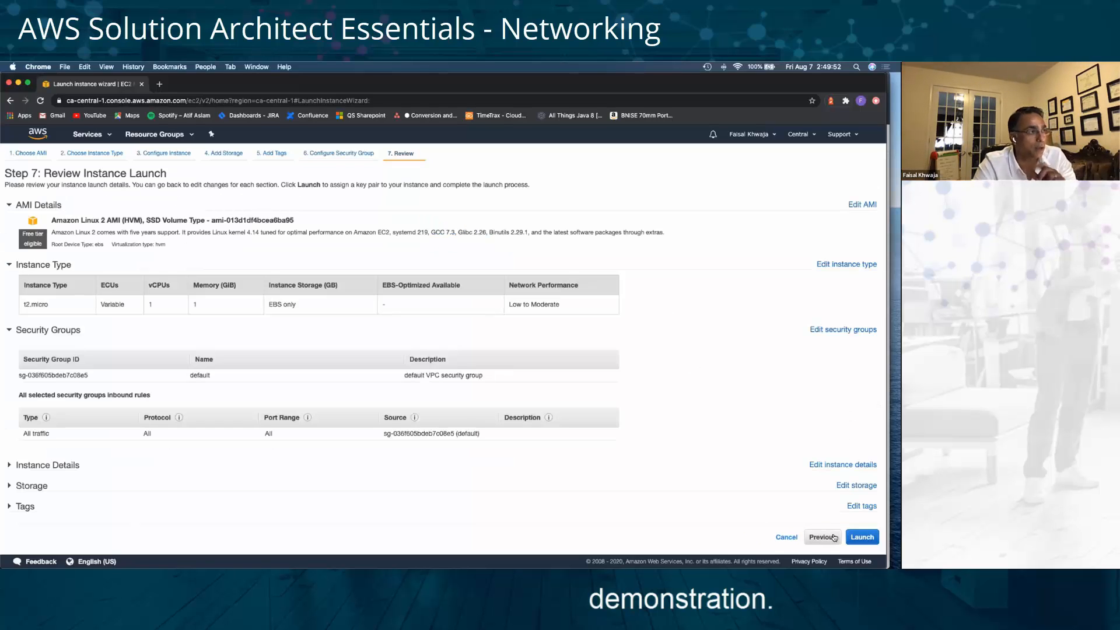
Launch the instance with the existing key pair demokey, acknowledging access to the private key file, and open the instances list.
click(862, 537)
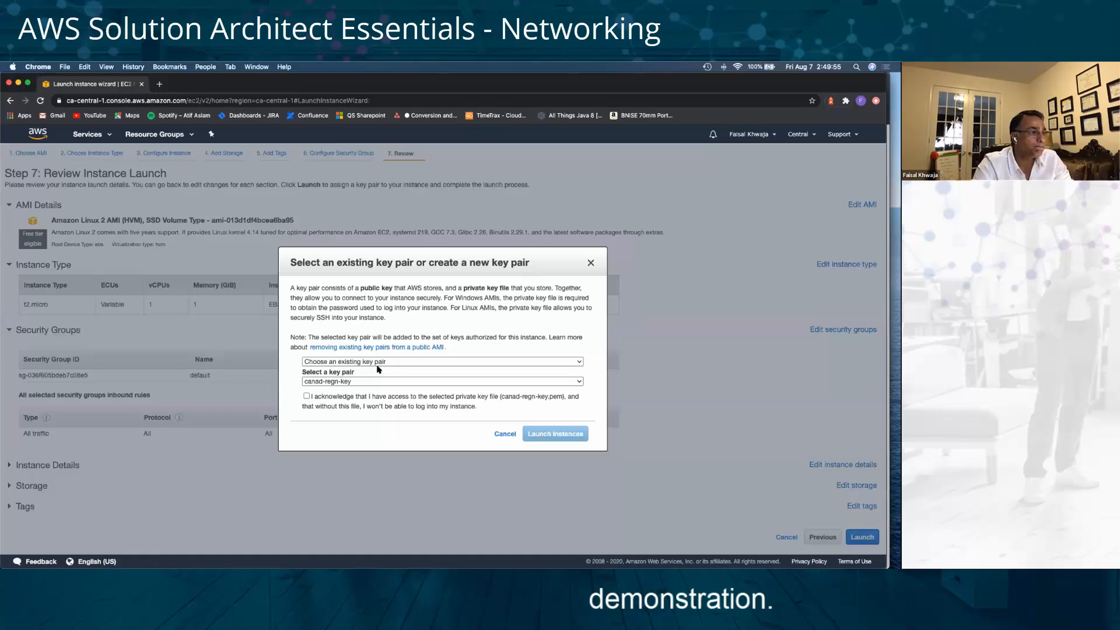
click(381, 362)
click(384, 361)
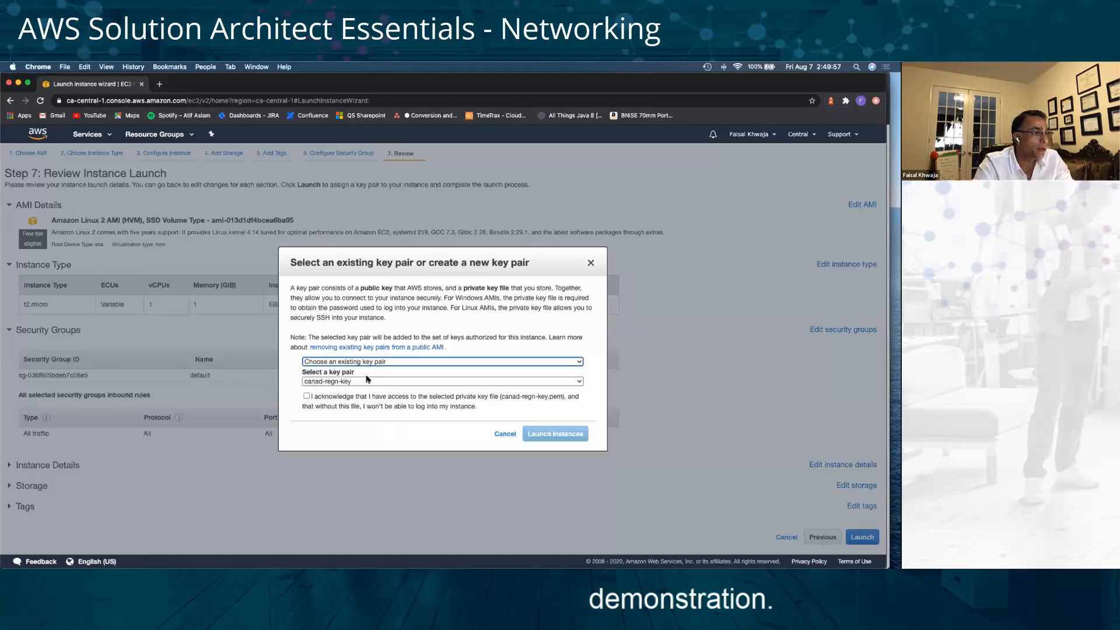
click(371, 381)
click(320, 425)
click(307, 396)
click(572, 435)
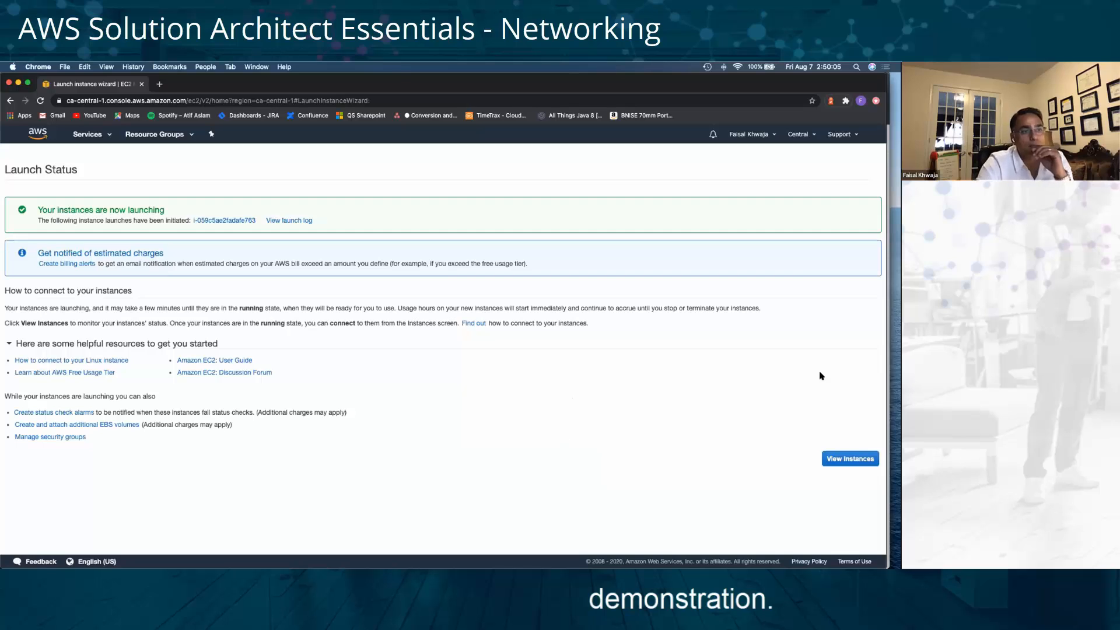
click(831, 457)
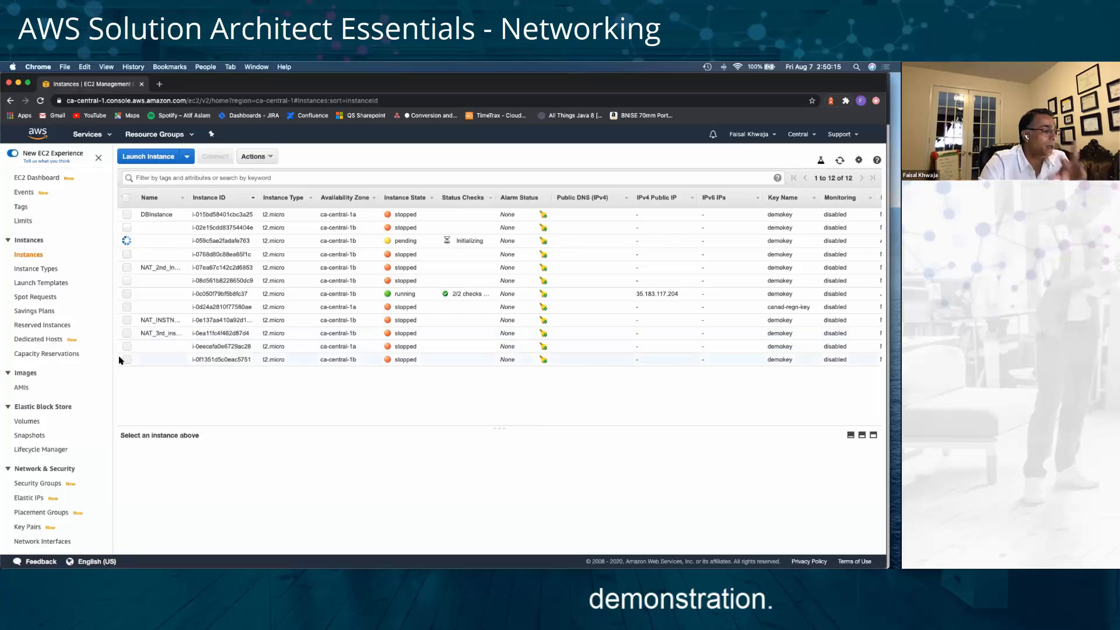
Start a new security group from the Security Groups page with webinar as both its name and description.
scroll(37, 438, down, 1)
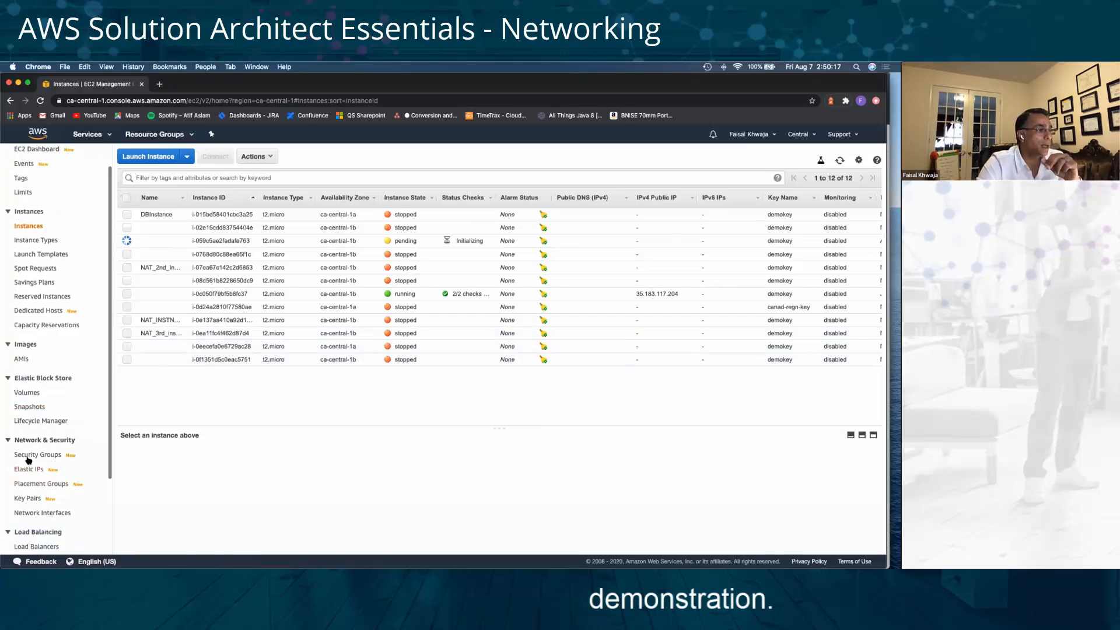
click(54, 454)
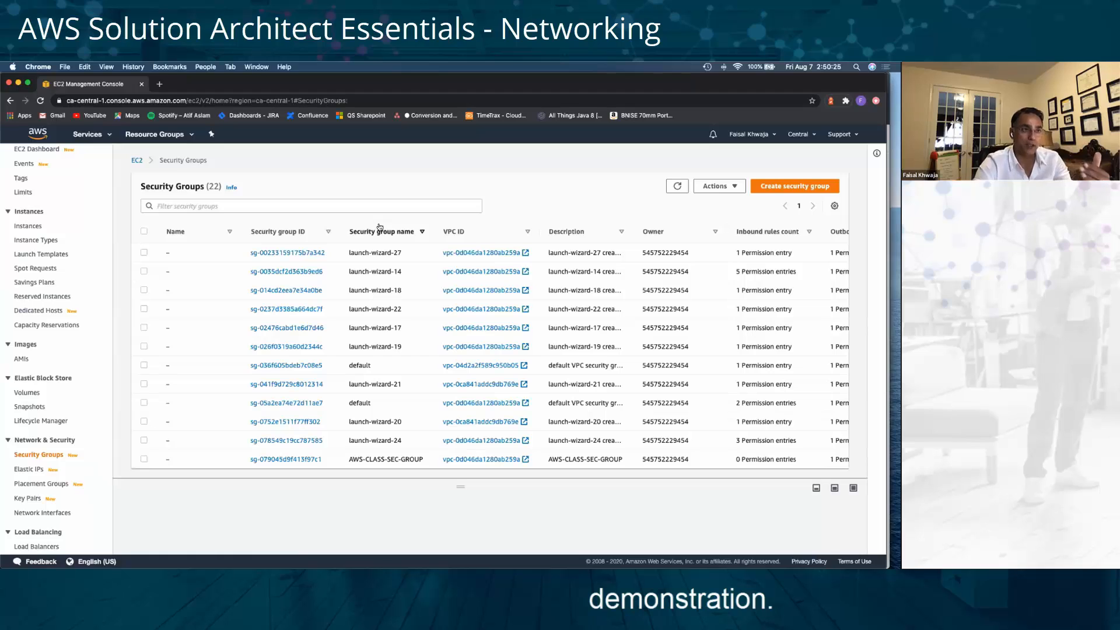
click(769, 187)
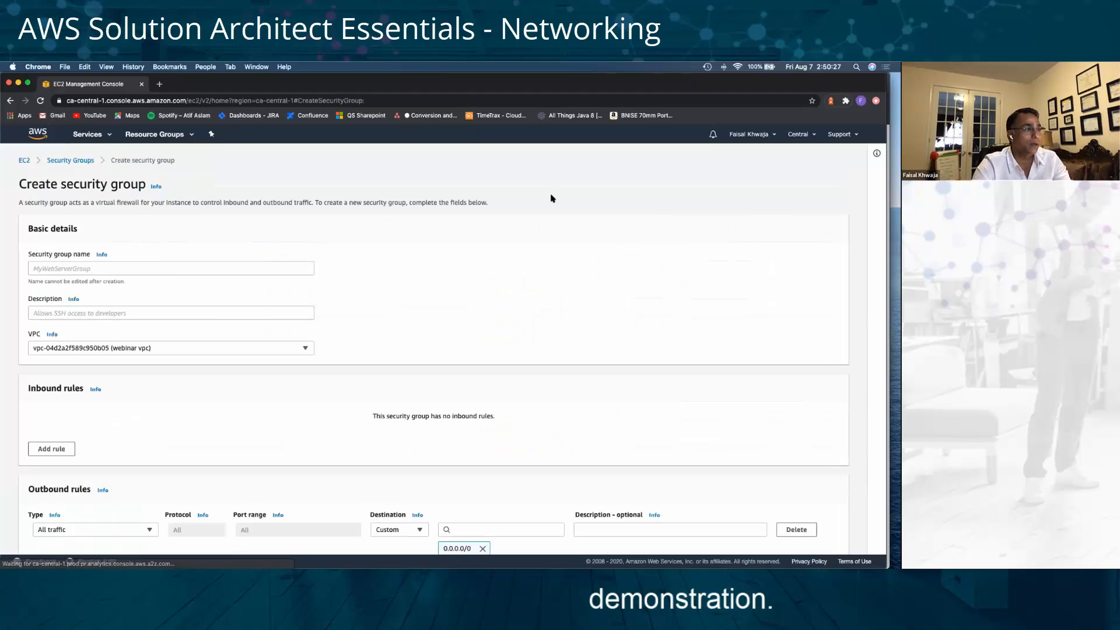
click(79, 266)
text(webinar)
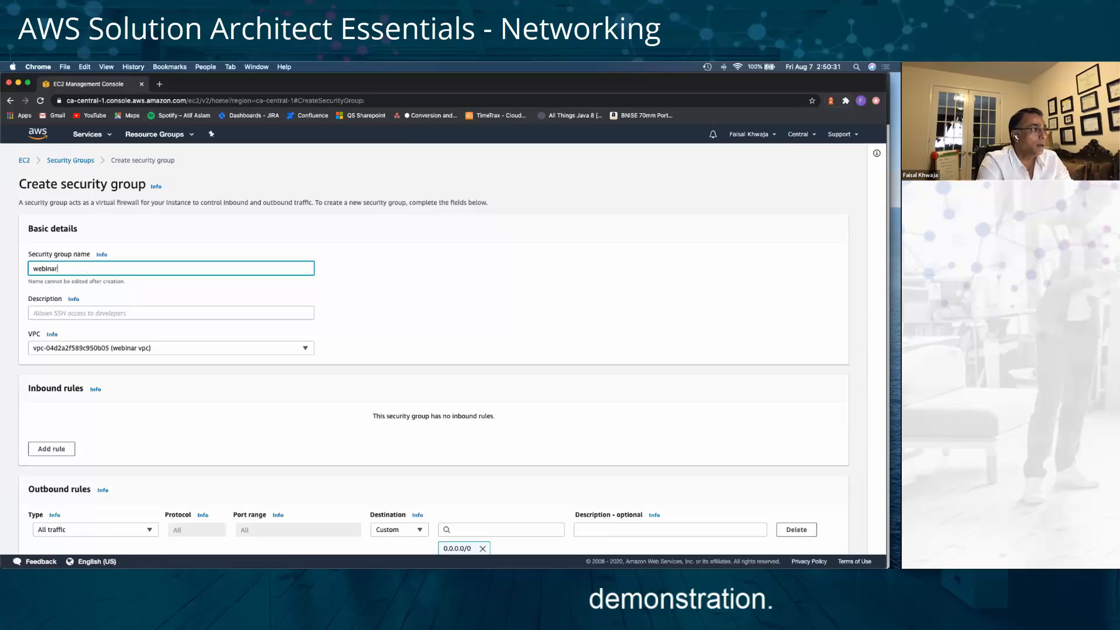
key(Tab)
text(w)
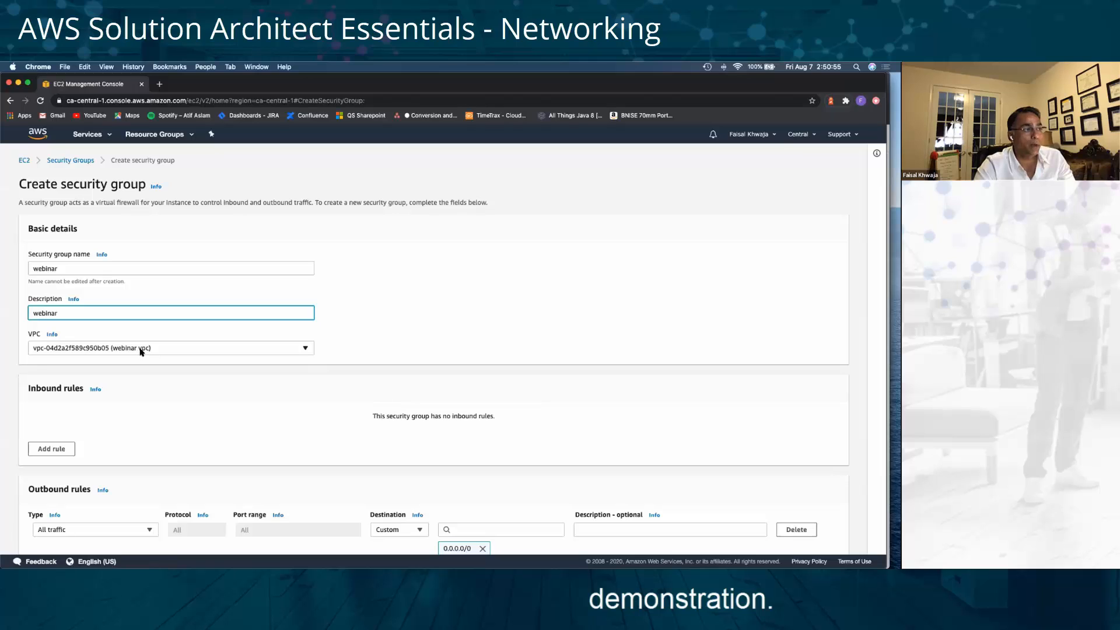
click(623, 313)
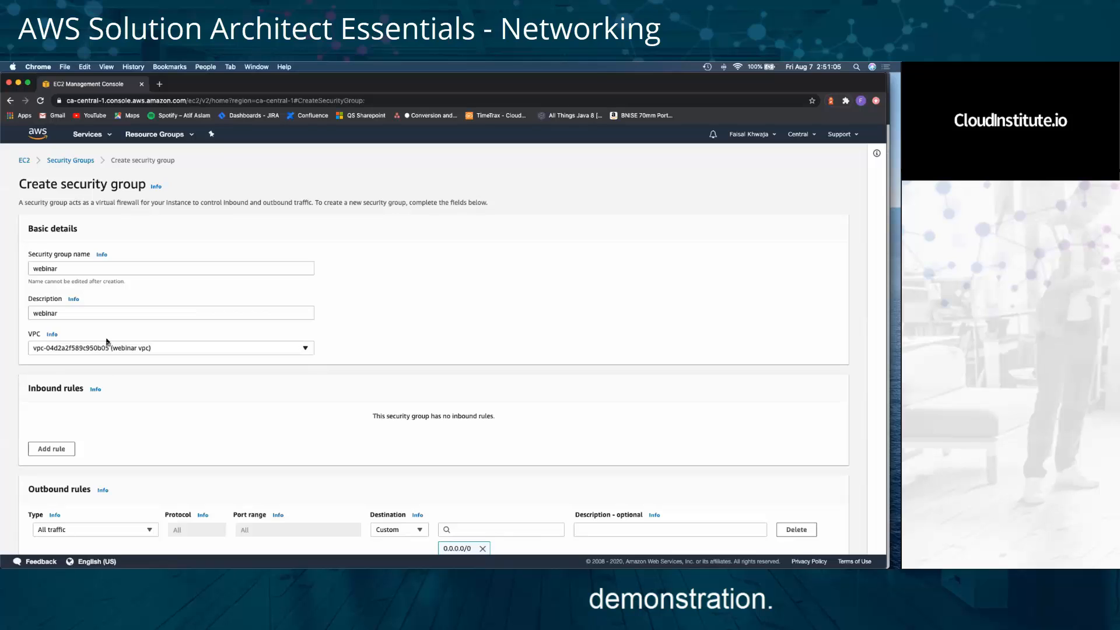
Create the webinar security group in webinar vpc with no inbound rules and the default all-traffic outbound rule.
scroll(229, 353, down, 1)
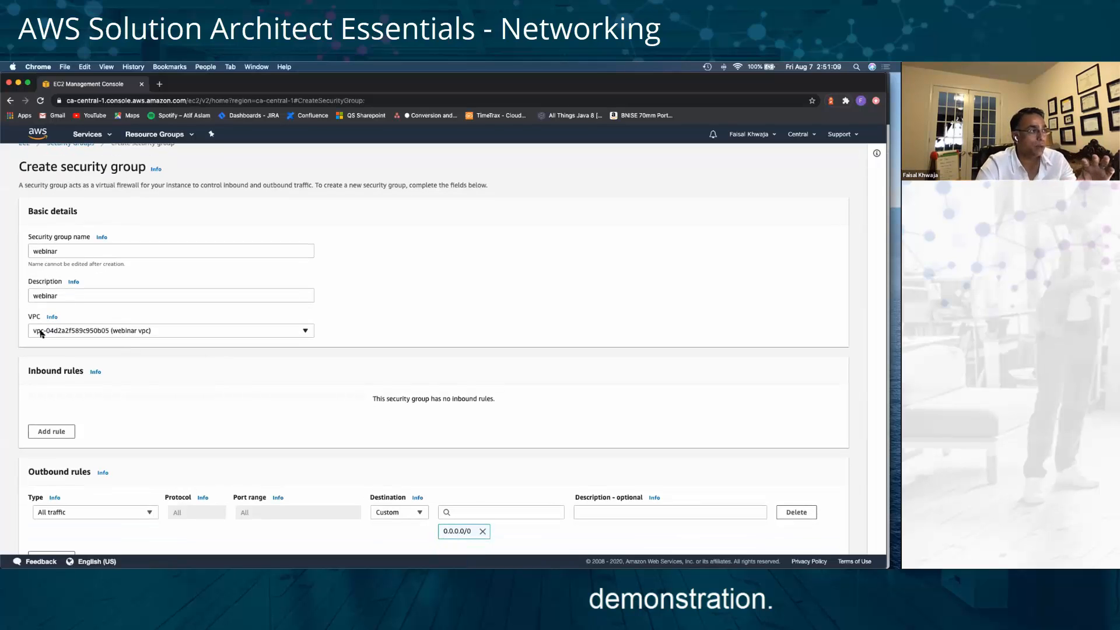
scroll(175, 385, down, 2)
scroll(97, 401, down, 8)
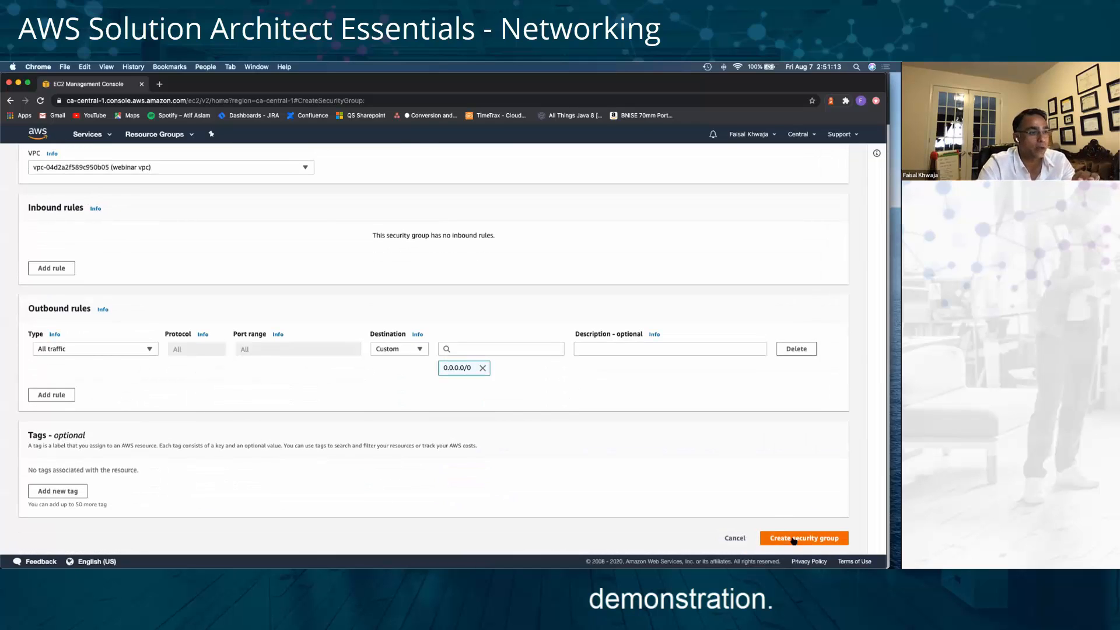
click(794, 540)
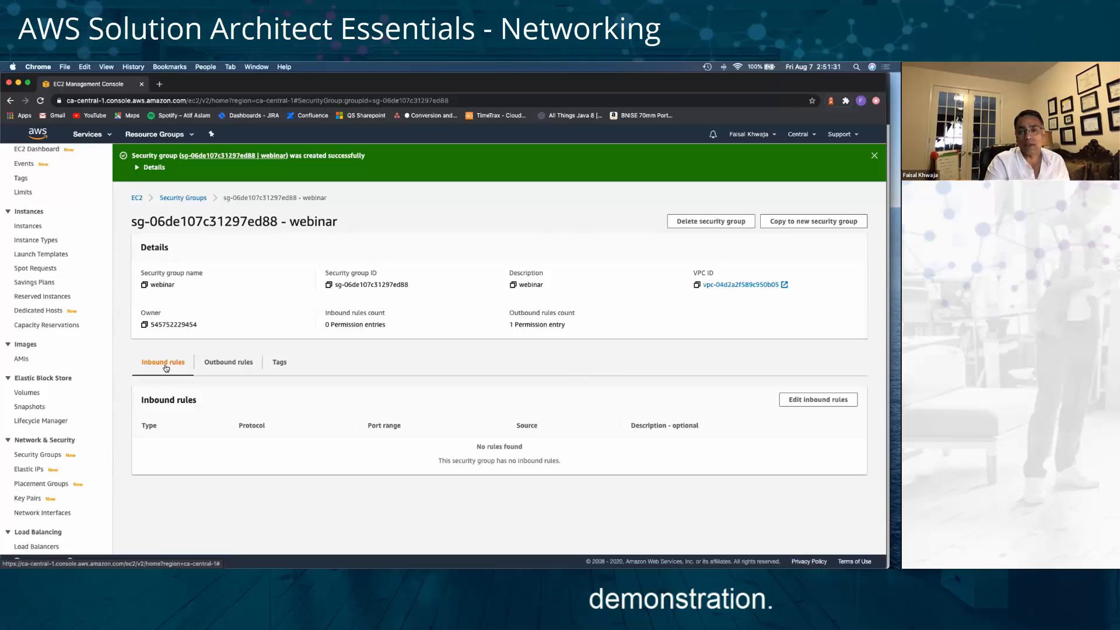
Add an inbound rule of type All traffic to the webinar security group.
click(818, 399)
click(51, 293)
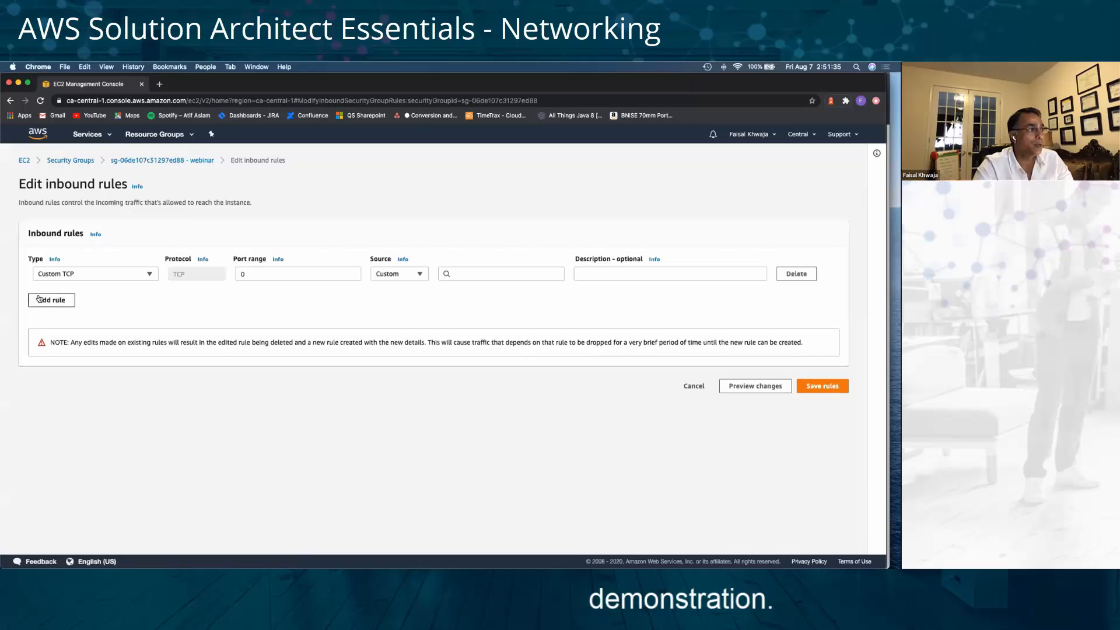
click(149, 274)
scroll(108, 392, down, 8)
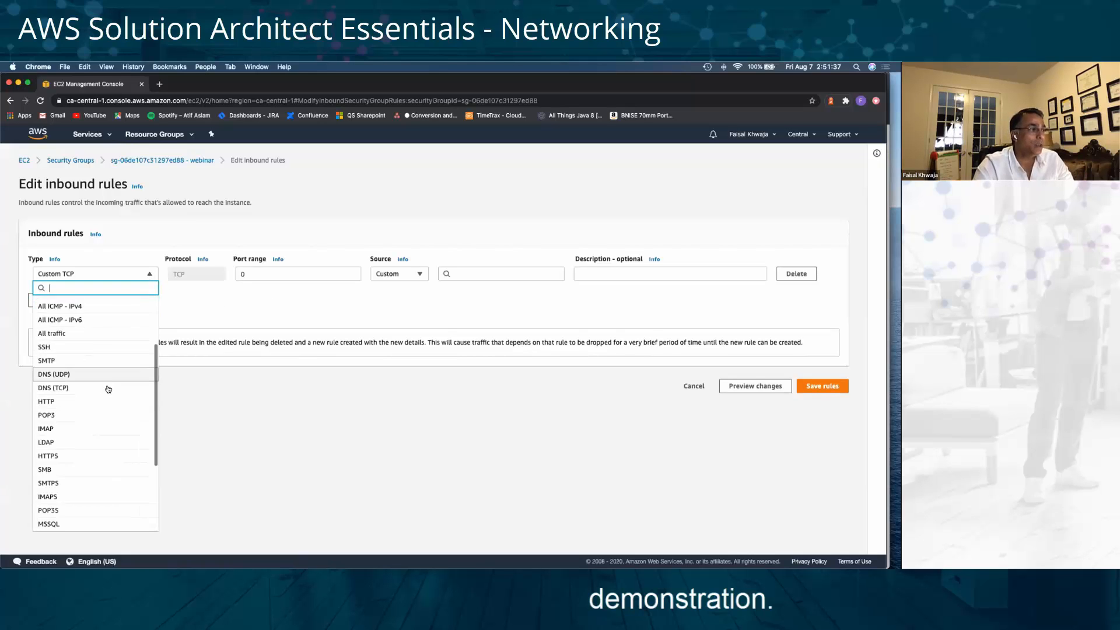
scroll(109, 389, up, 8)
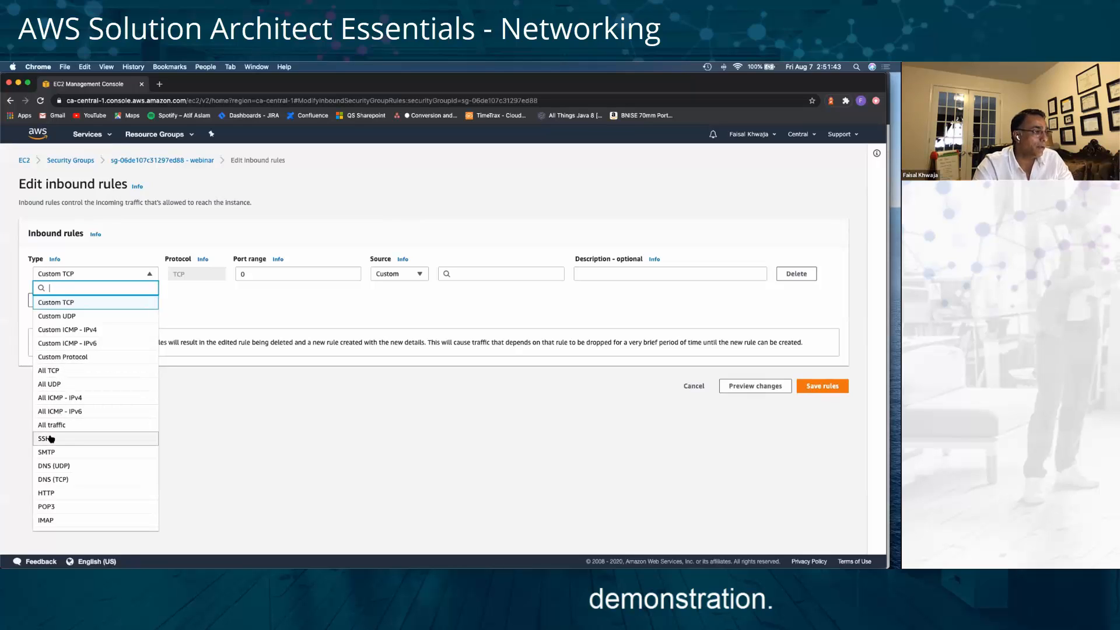
scroll(72, 457, down, 2)
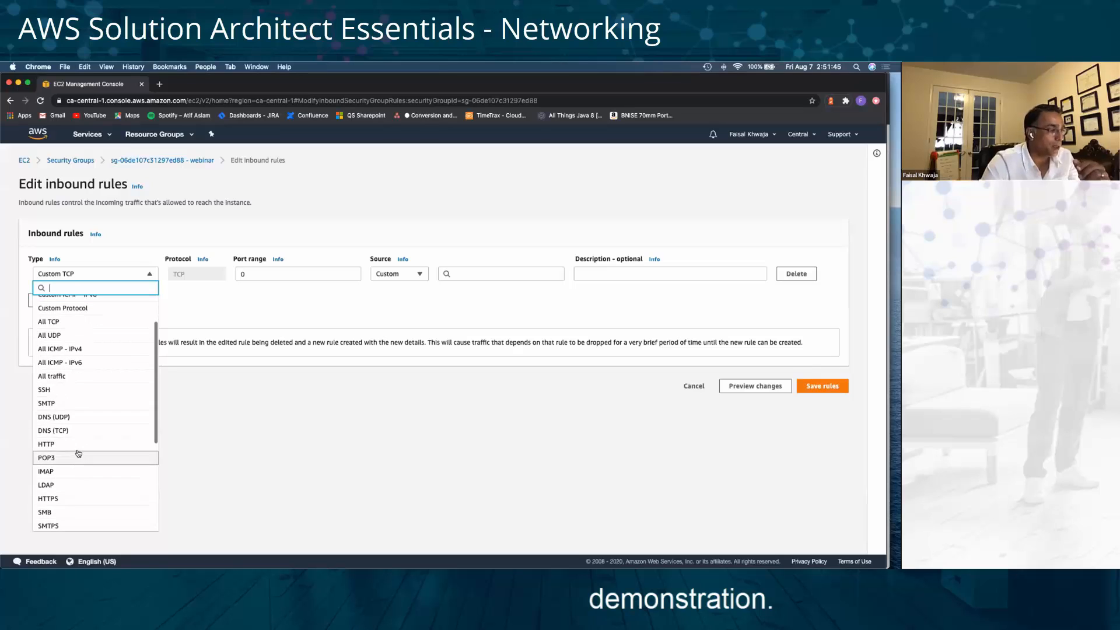
scroll(80, 489, down, 4)
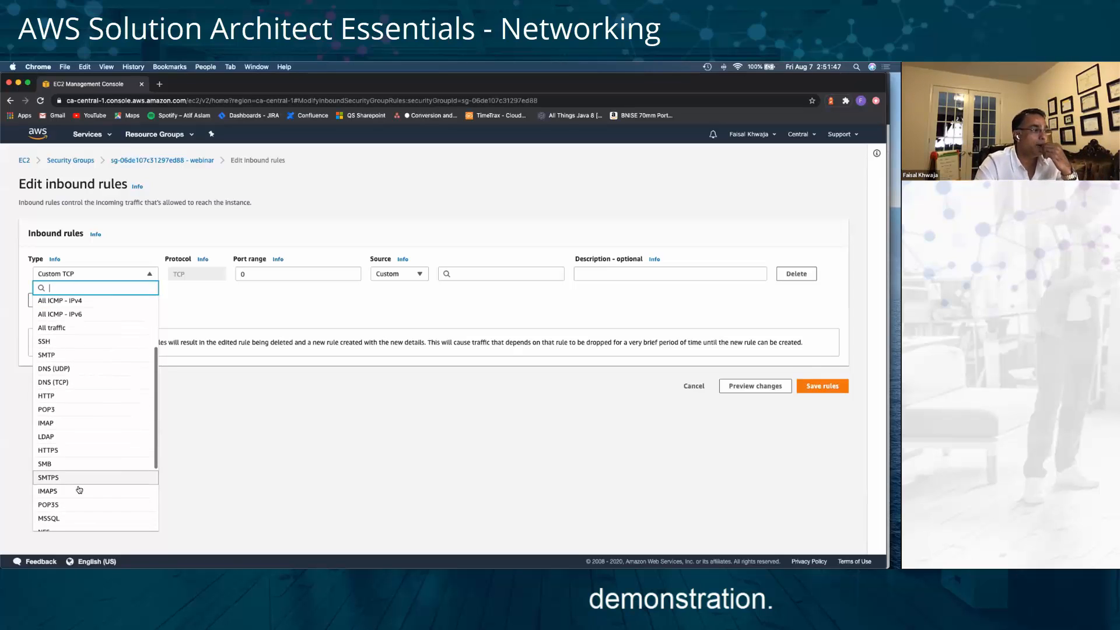
scroll(81, 490, down, 2)
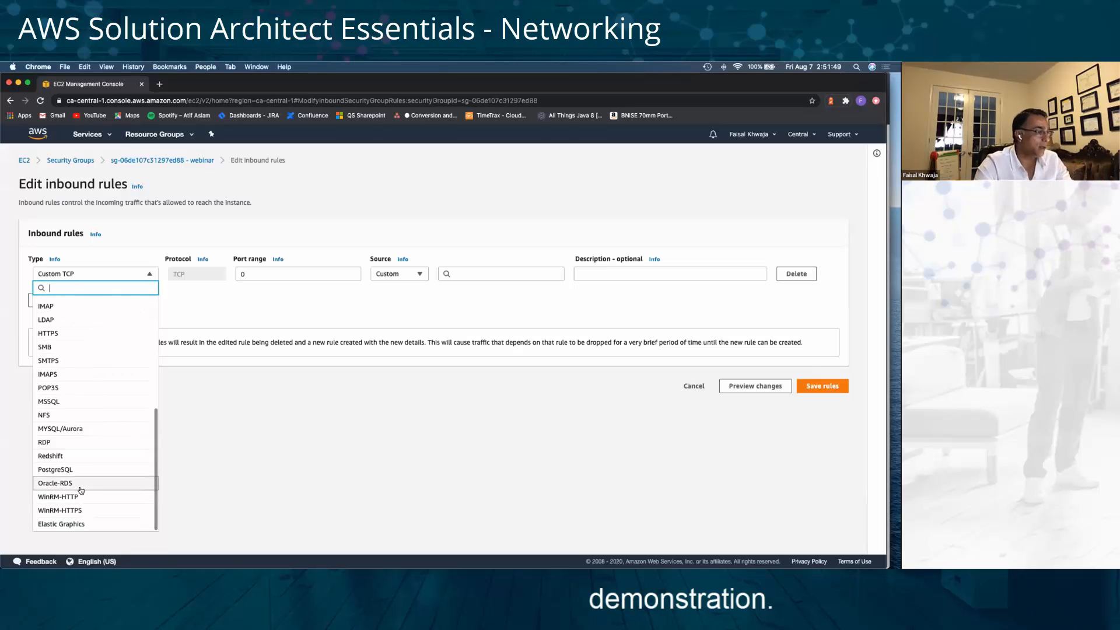
scroll(82, 492, up, 3)
scroll(82, 489, up, 3)
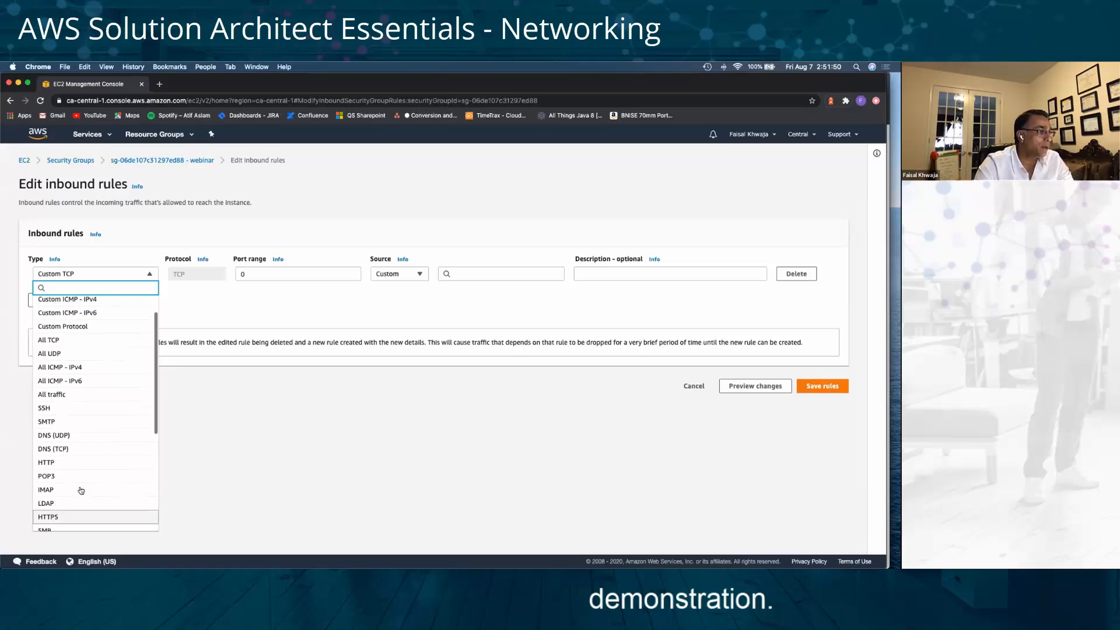
click(64, 395)
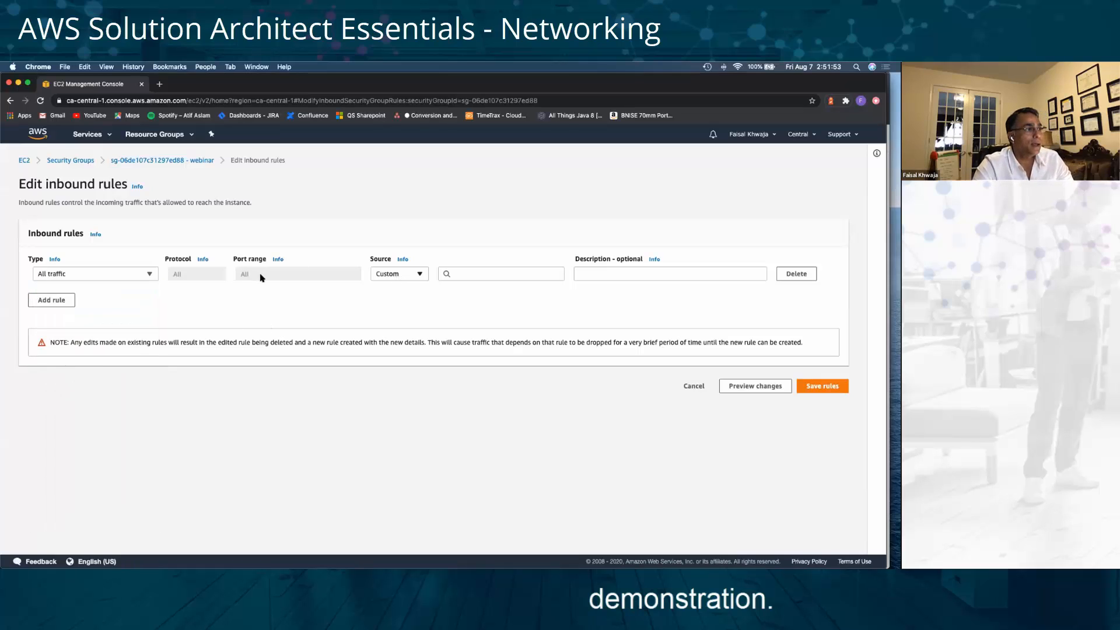
Switch the inbound rule's type to Custom UDP and set it back to All traffic.
click(136, 273)
click(109, 315)
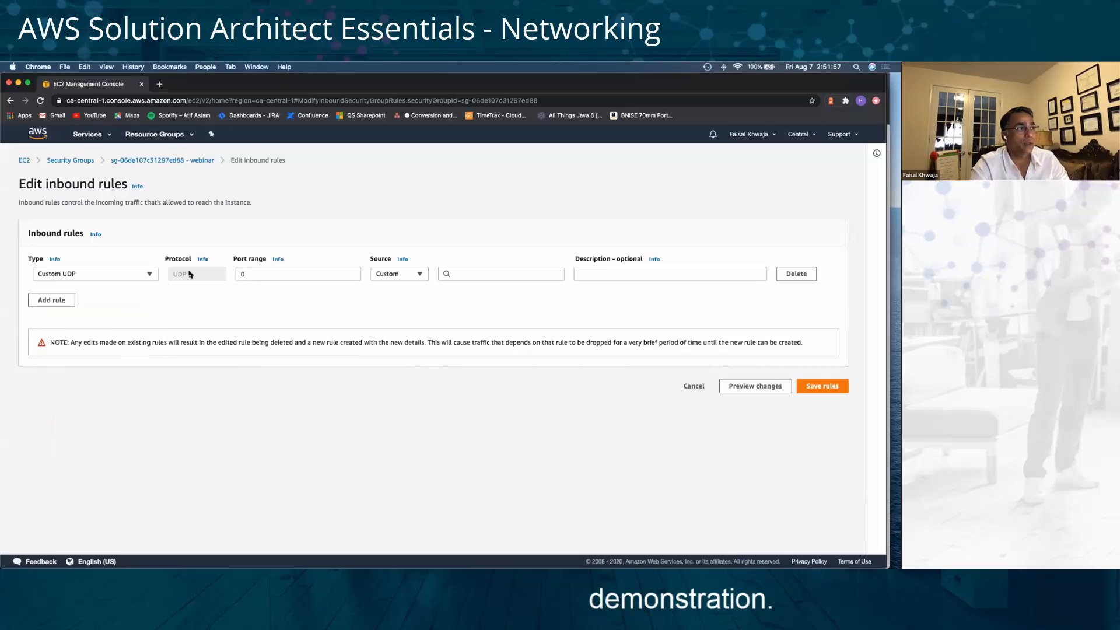
click(84, 275)
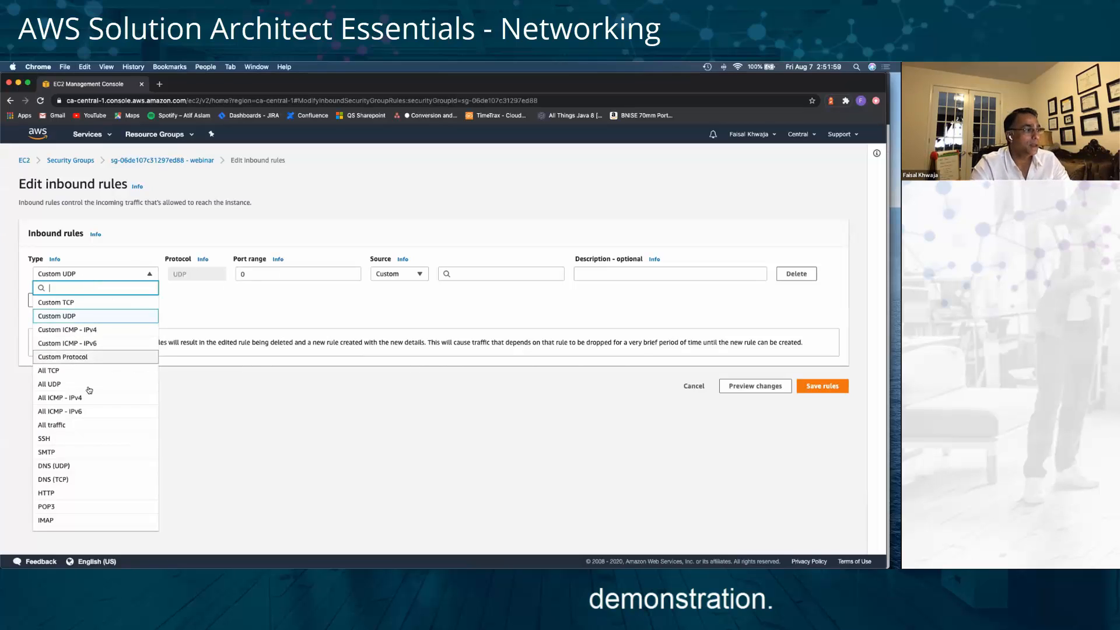
click(116, 425)
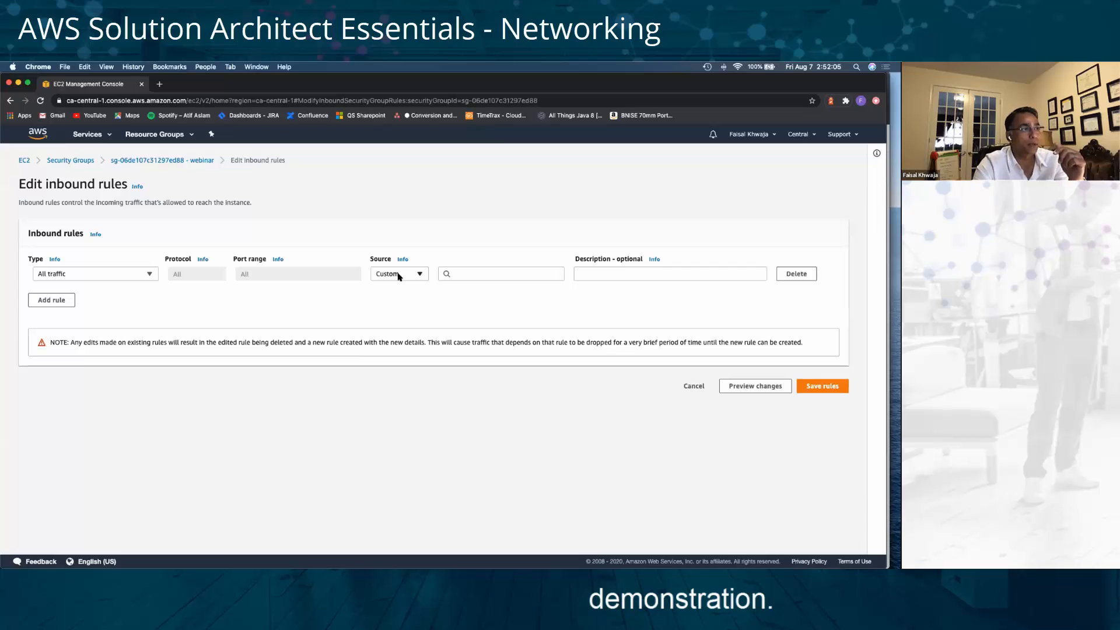
Restrict the all-traffic rule's source to My IP and save the inbound rules.
click(411, 274)
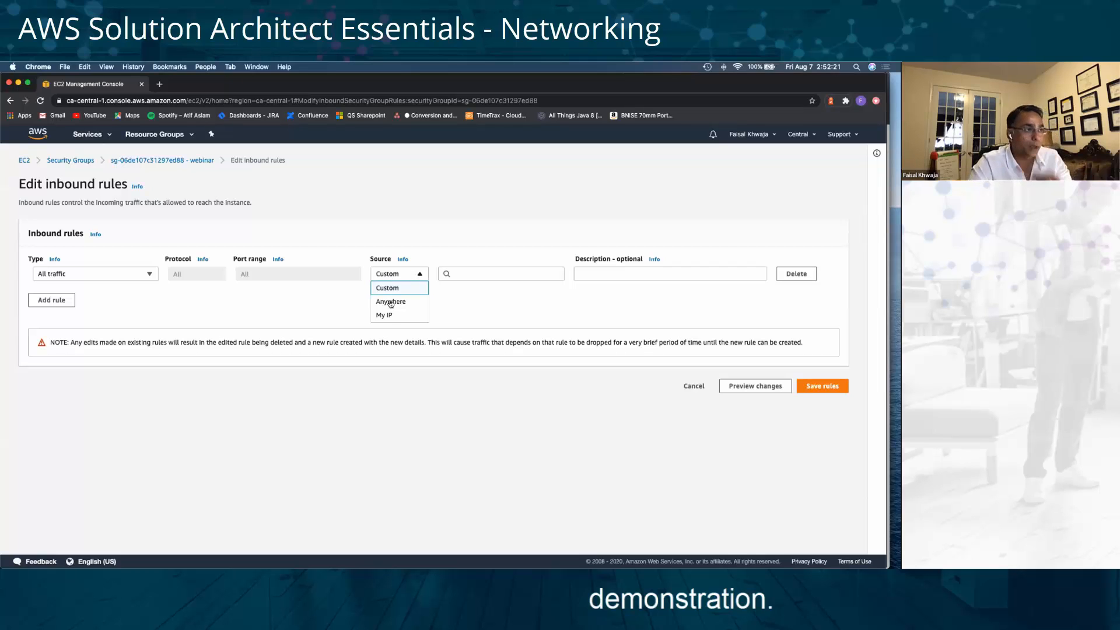
click(389, 316)
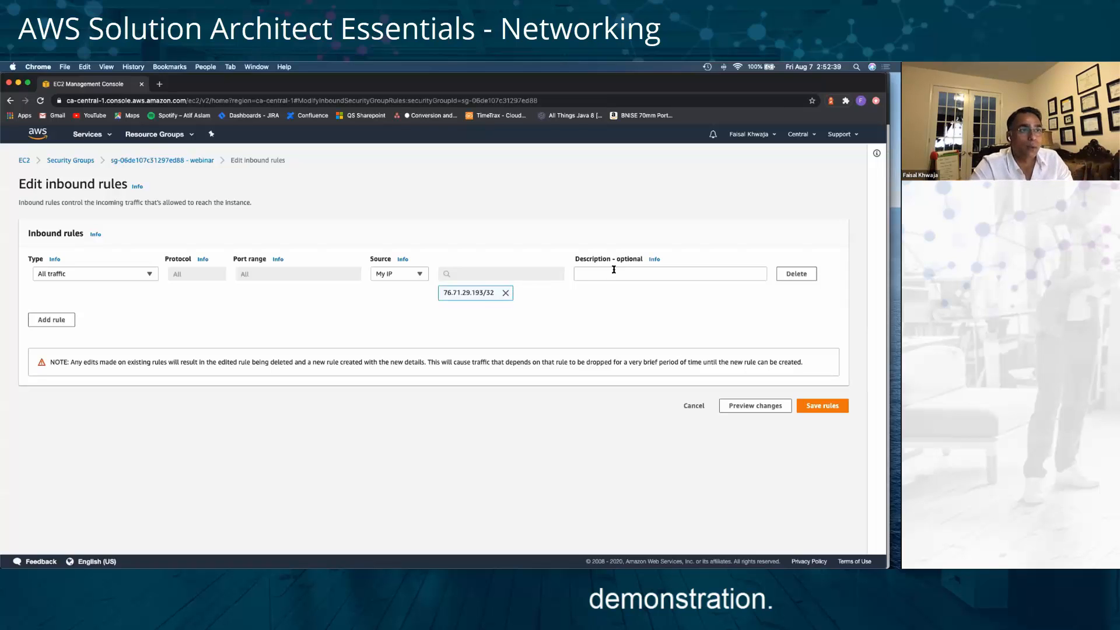
click(823, 407)
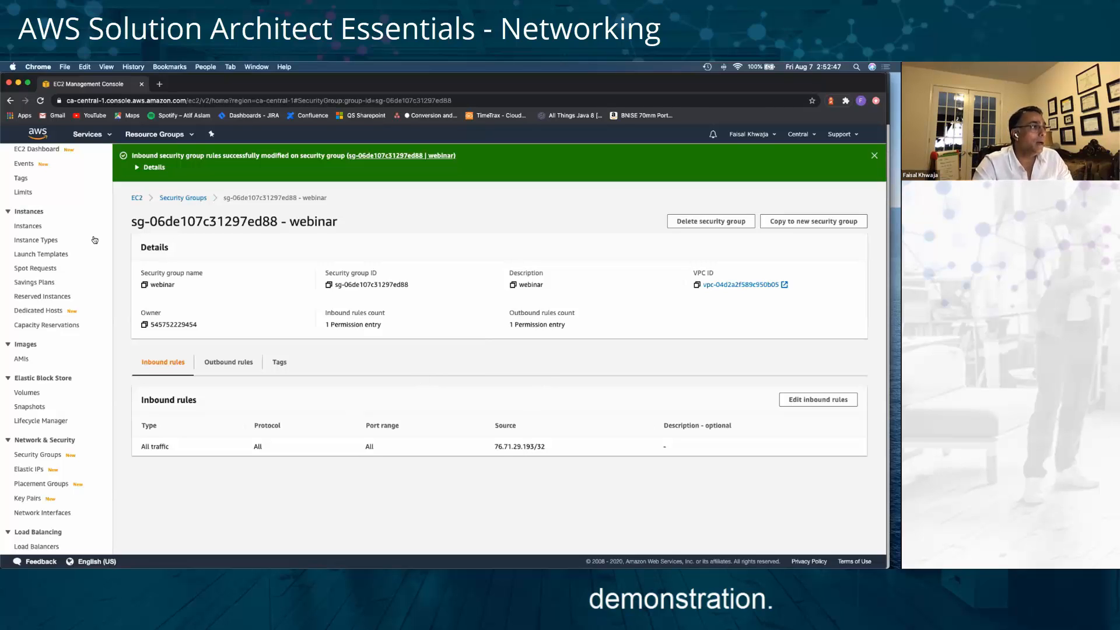
Start launching a new instance from the running instances list, filtering to free tier images and selecting Amazon Linux 2 AMI (HVM).
scroll(61, 187, up, 2)
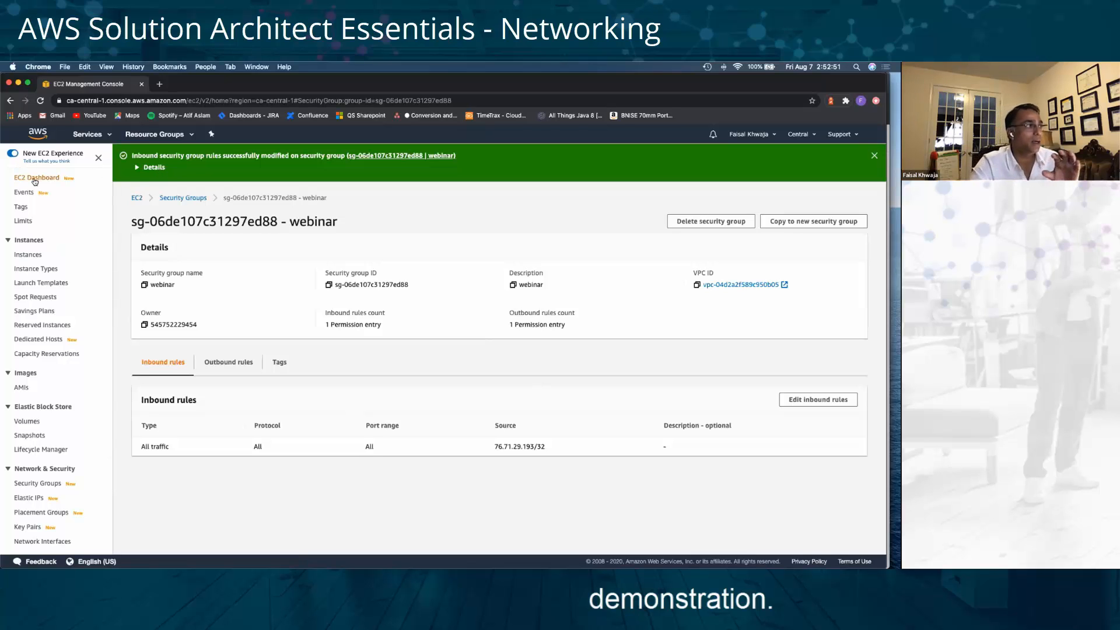
click(34, 179)
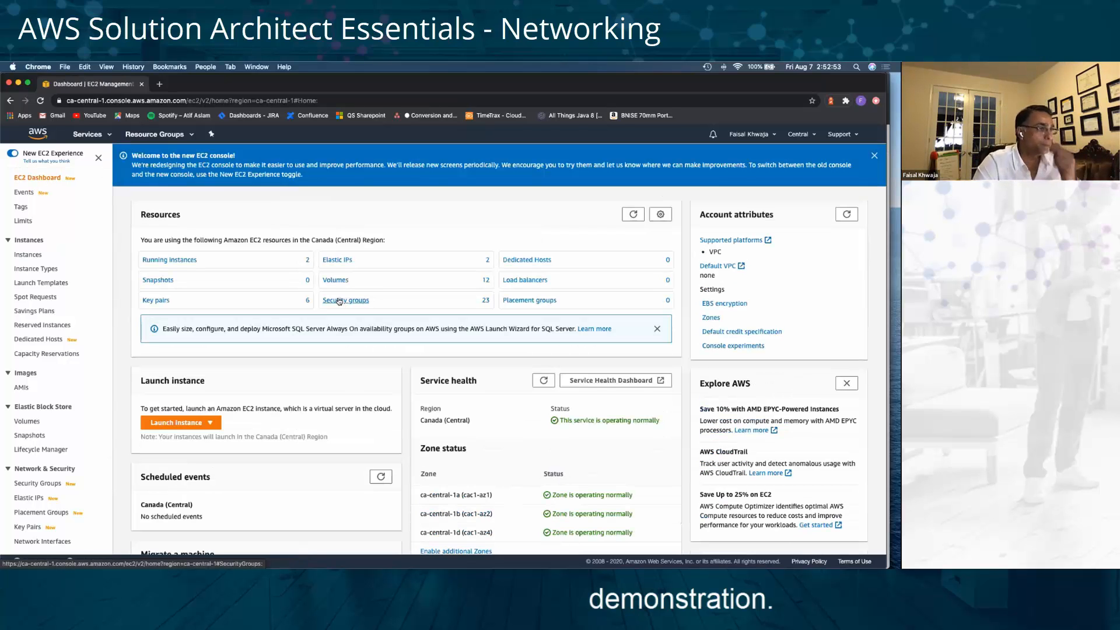
click(177, 262)
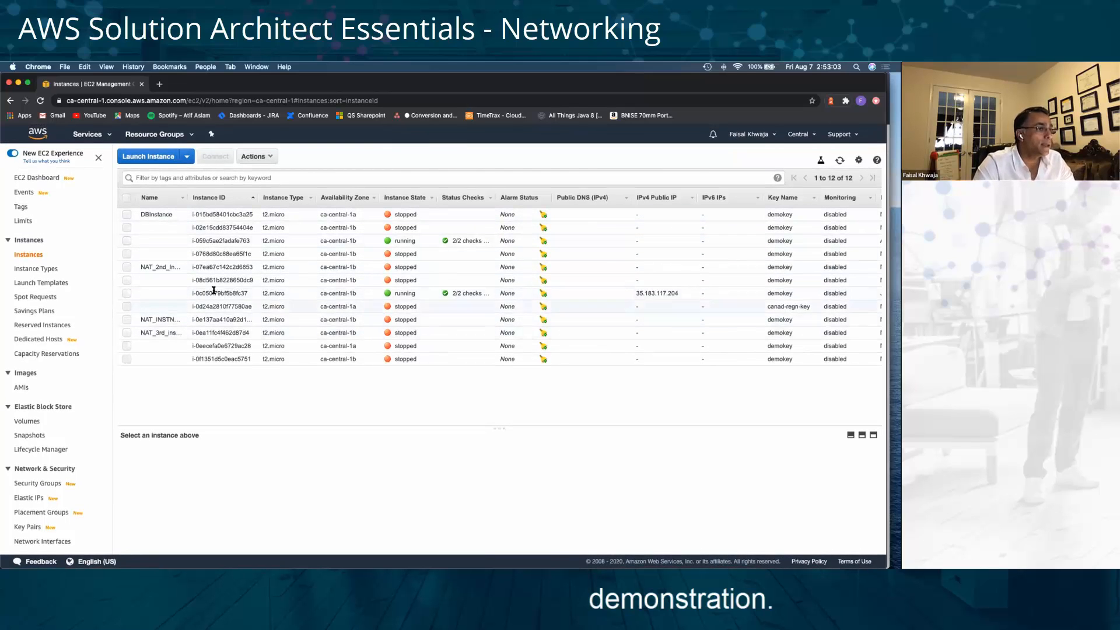
click(140, 157)
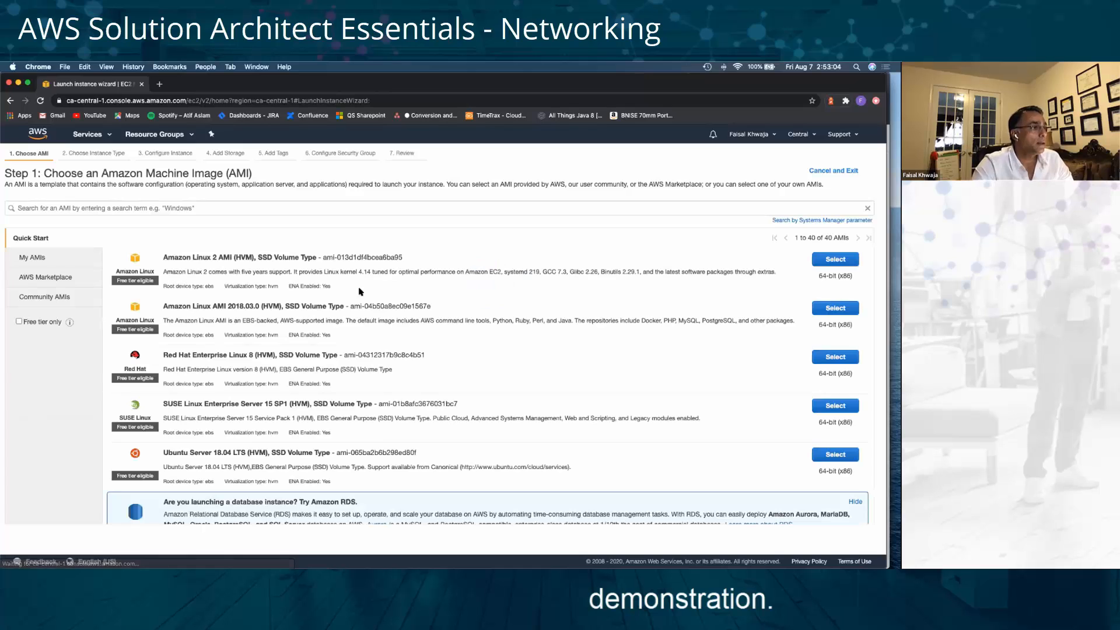
click(19, 321)
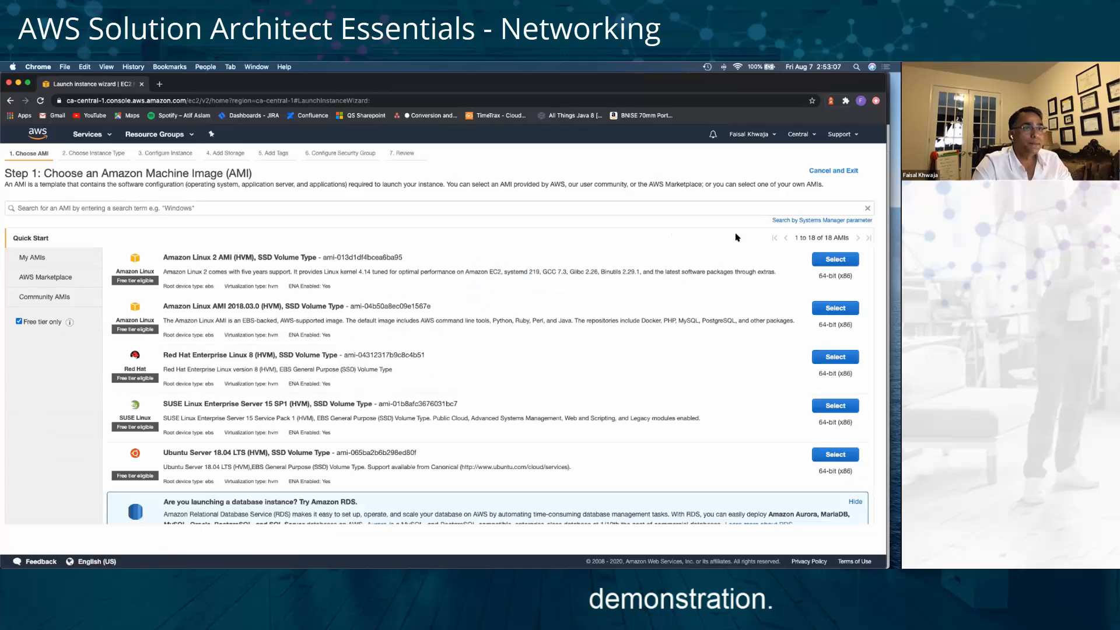
click(824, 257)
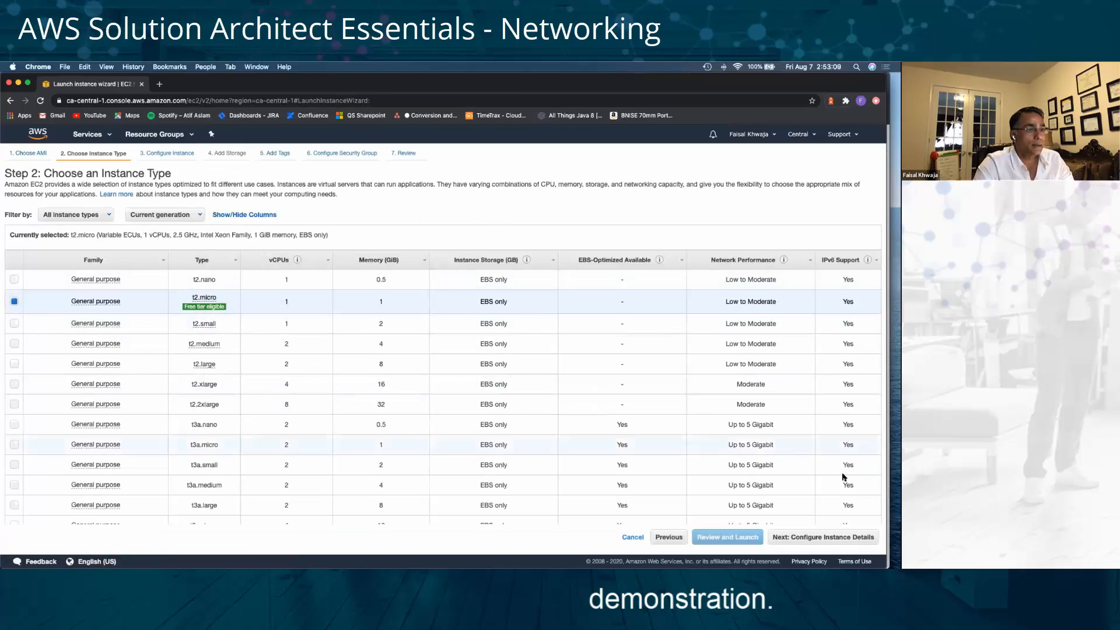
Accept the t2.micro type, webinar vpc network, webinar subnet and 8 GiB root volume, and proceed to the instance tags.
click(823, 537)
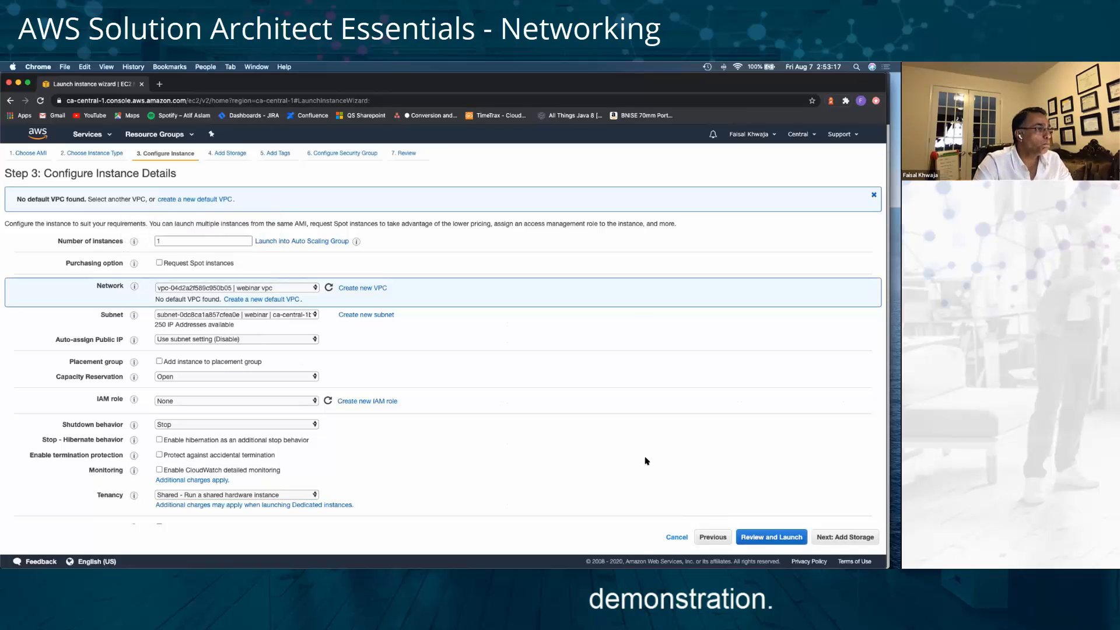
click(713, 537)
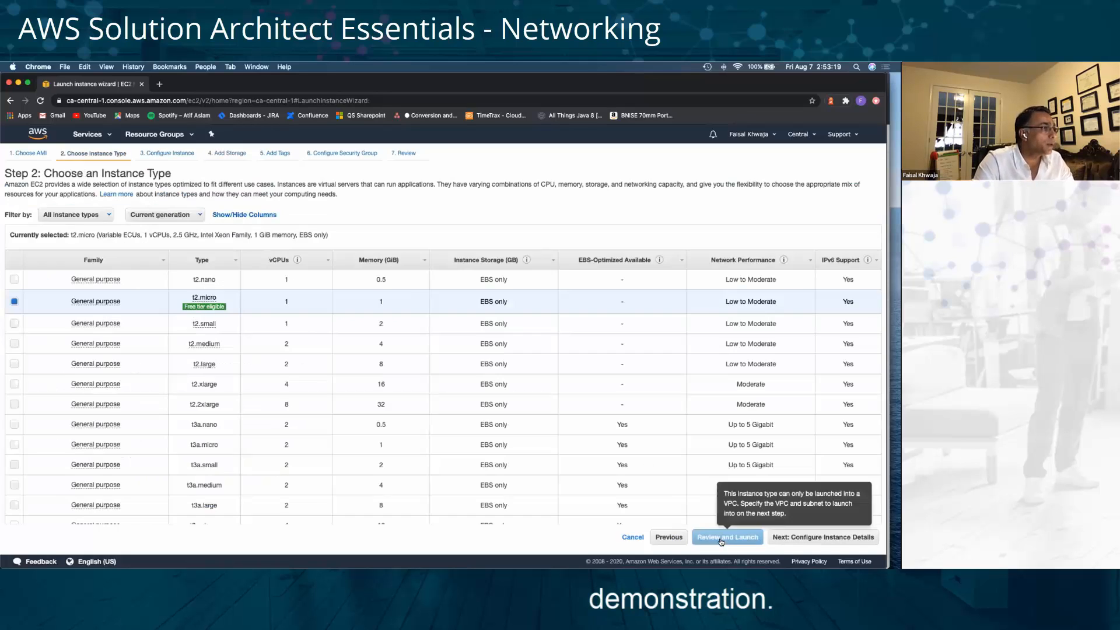
click(815, 539)
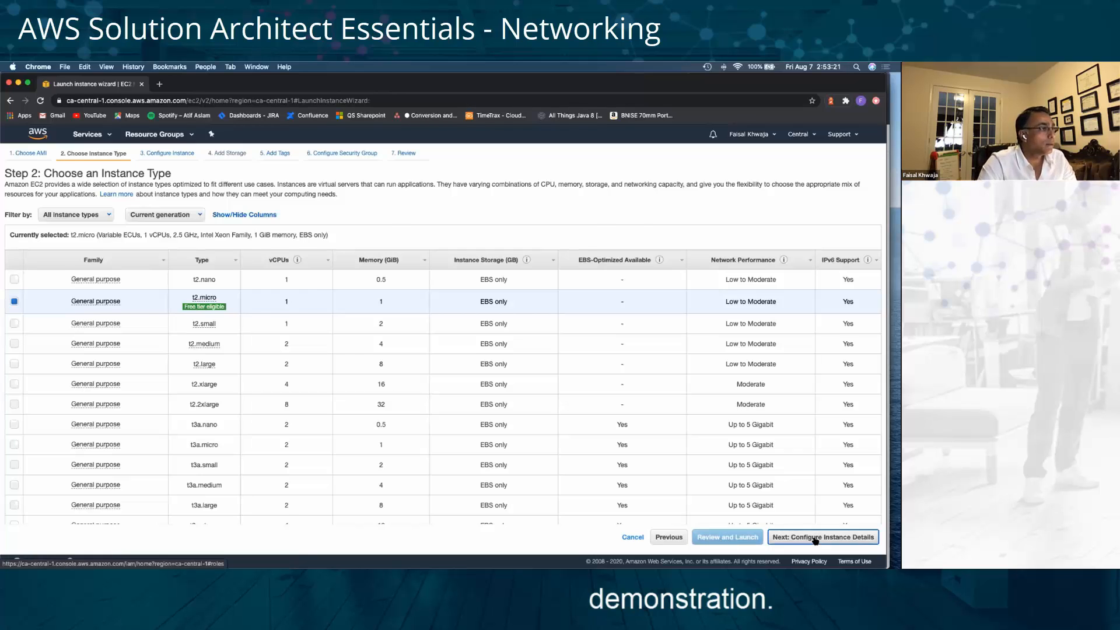
click(815, 539)
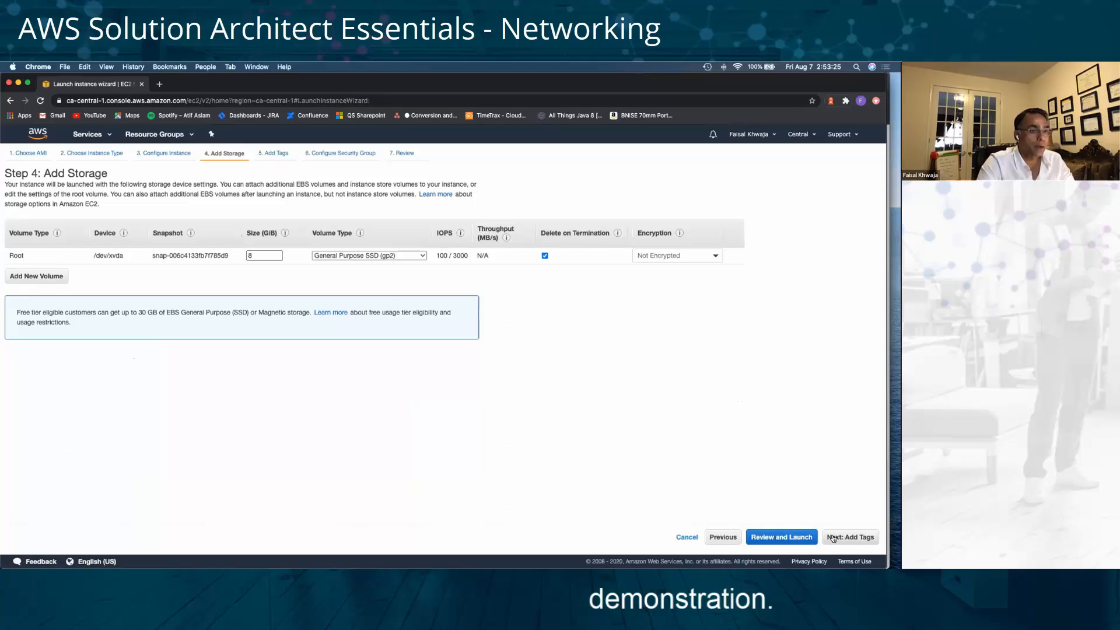
click(836, 538)
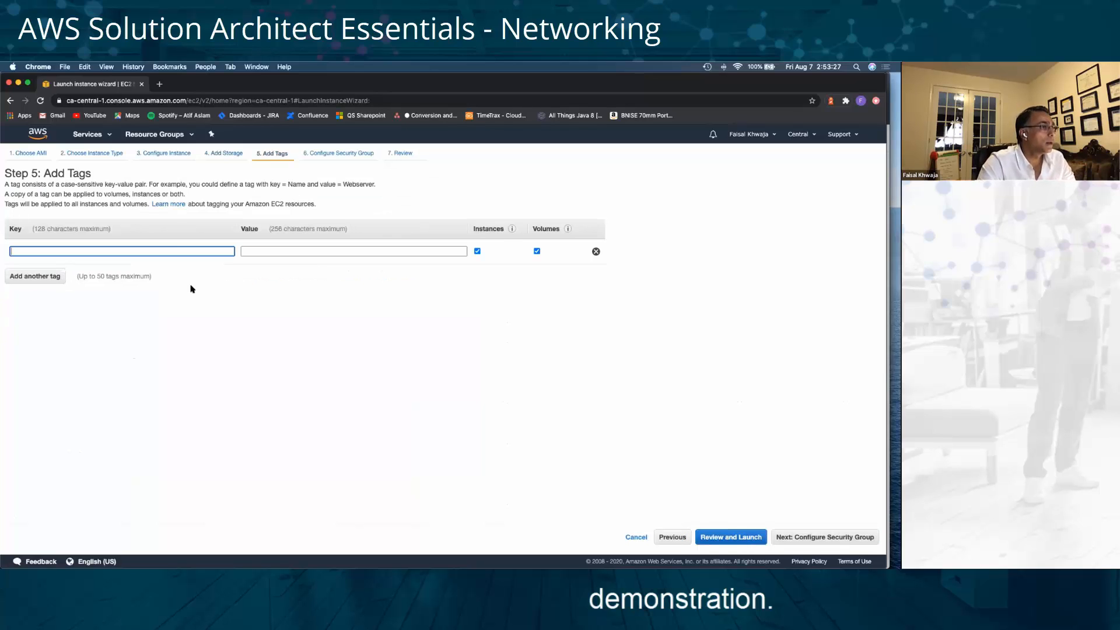
Tag the instance and its volumes with key webinar and value webinar, leaving no extra tag row.
text(webinar)
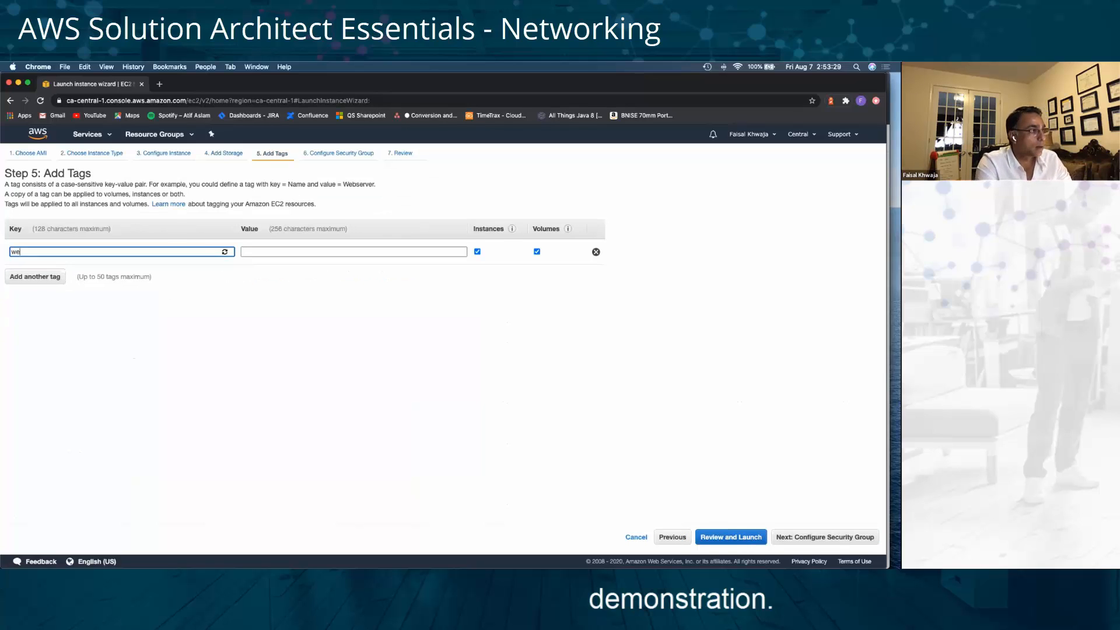
key(Tab)
text(webinar)
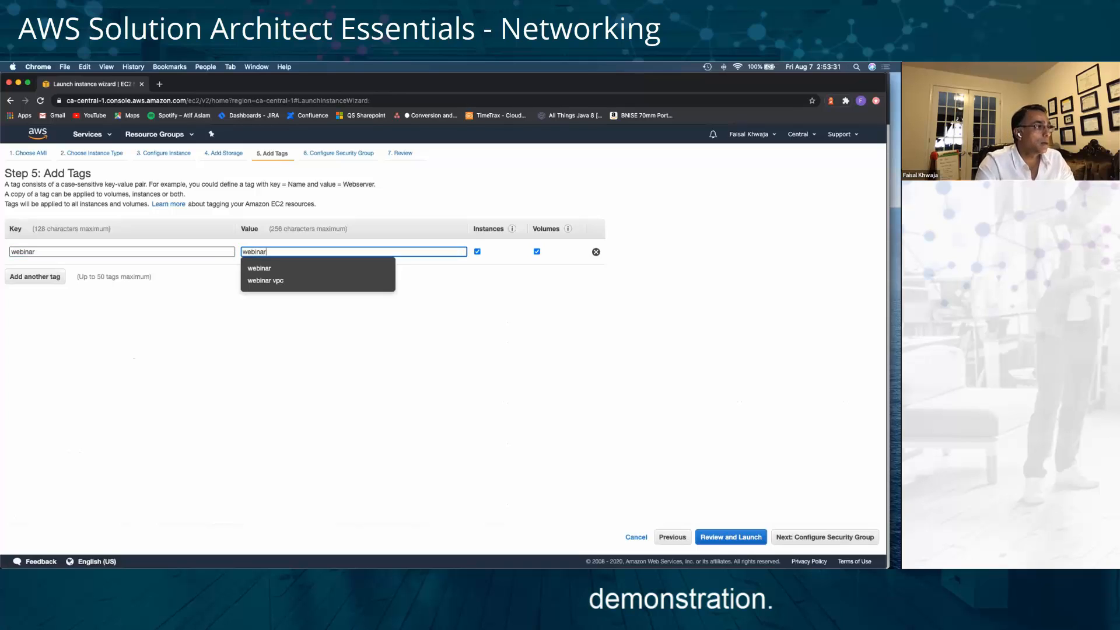
click(8, 280)
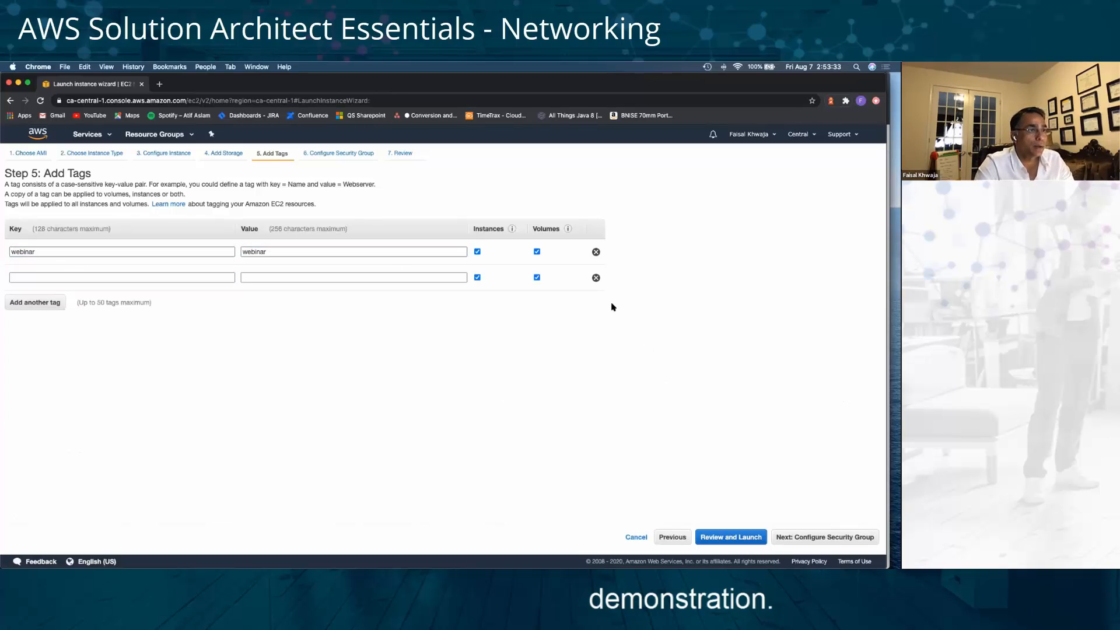
click(595, 278)
Assign the existing webinar security group to the instance, check its inbound source, and proceed to the launch review.
click(816, 538)
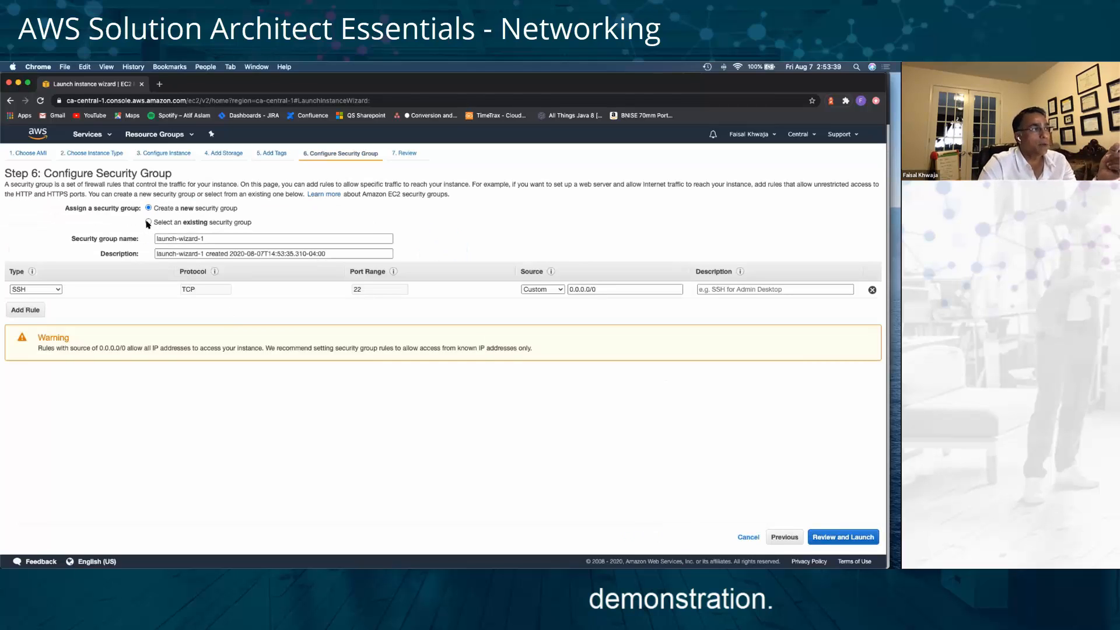
click(148, 222)
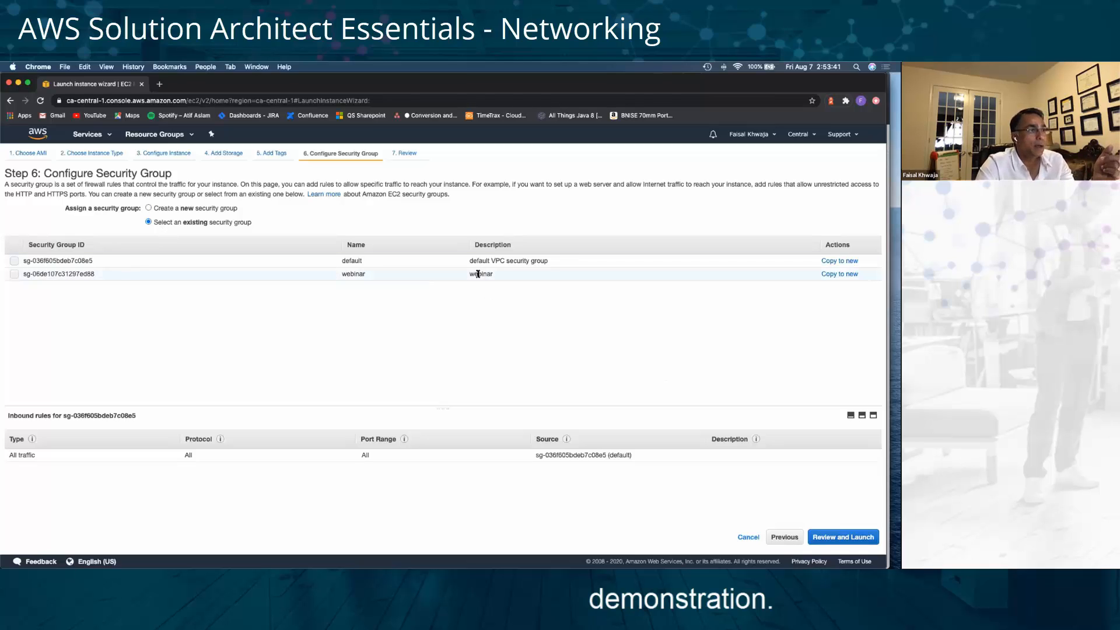
click(14, 274)
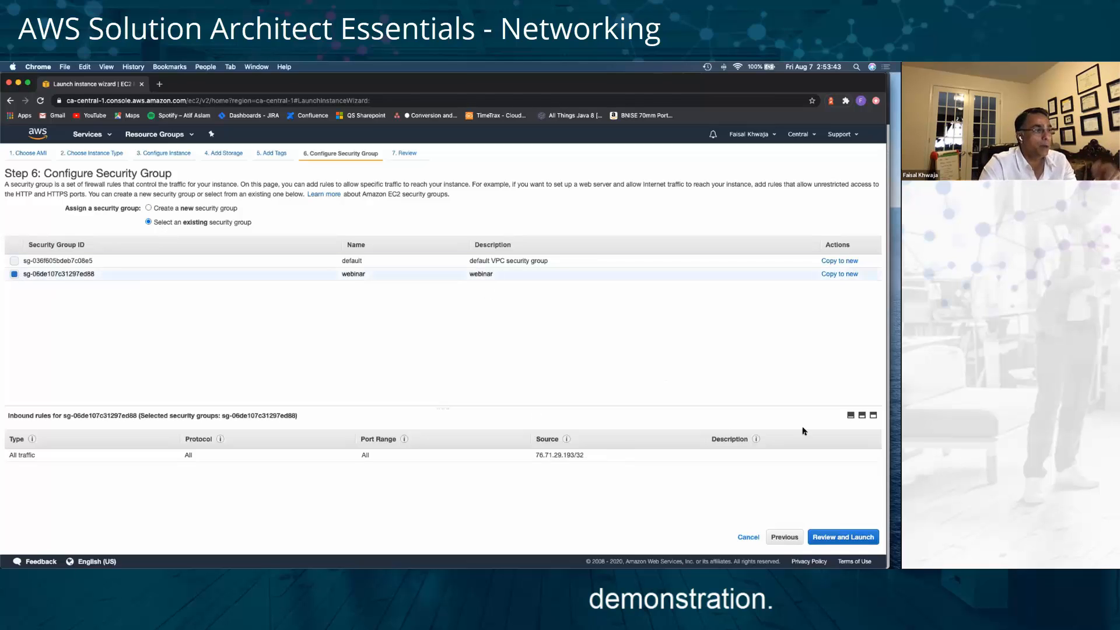
drag(532, 454, 607, 455)
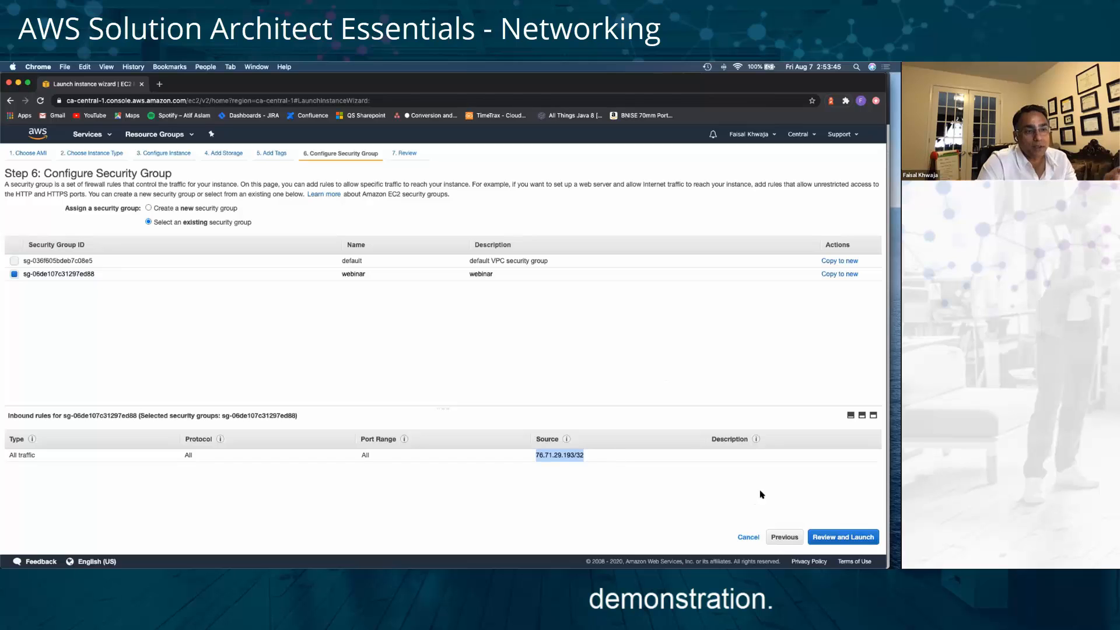
click(836, 537)
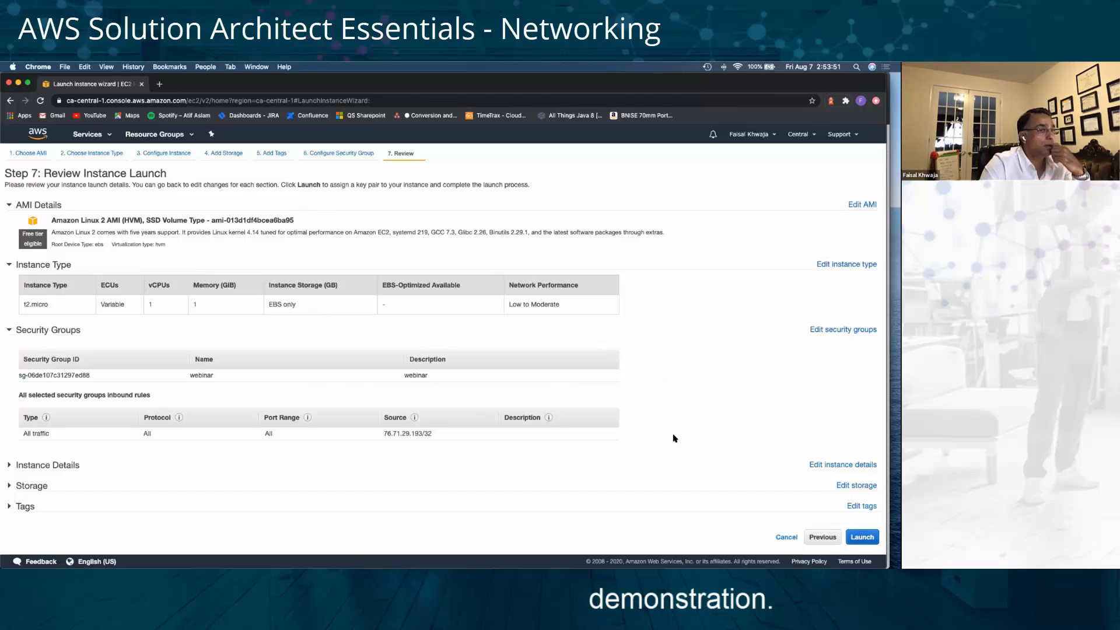
Launch the instance with the existing key pair demokey, acknowledging access to its private key file.
click(866, 538)
click(374, 382)
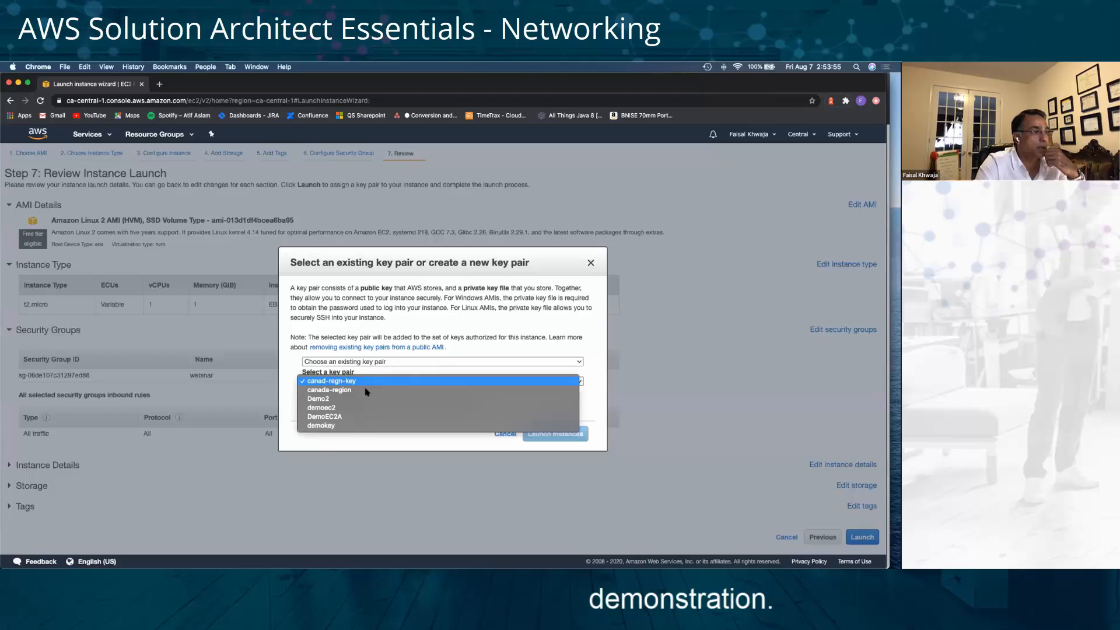
click(333, 426)
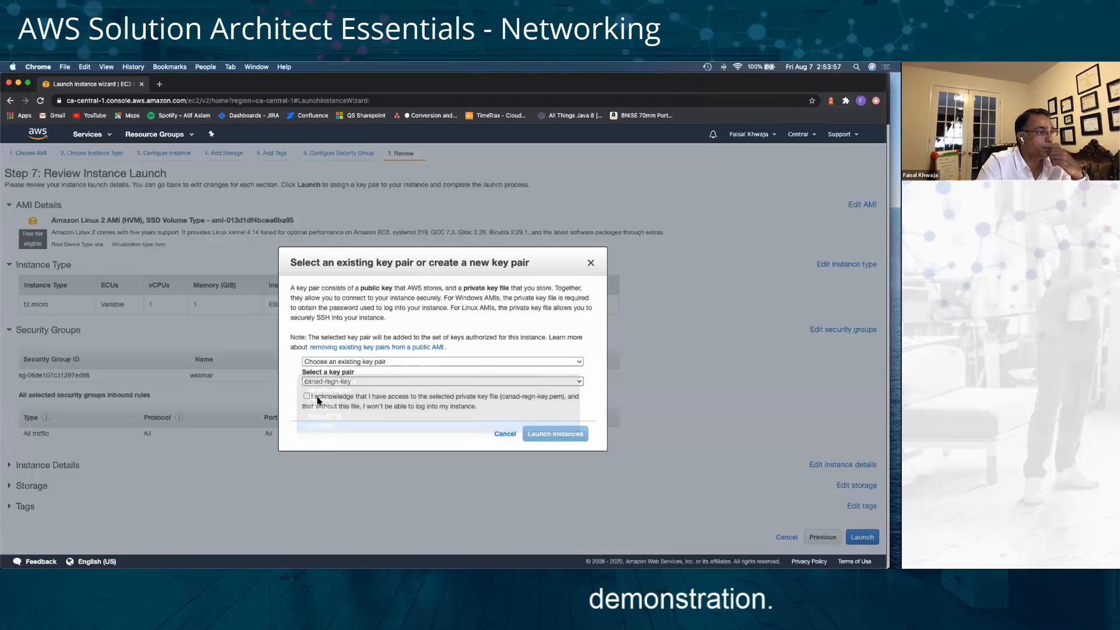
click(340, 405)
click(572, 437)
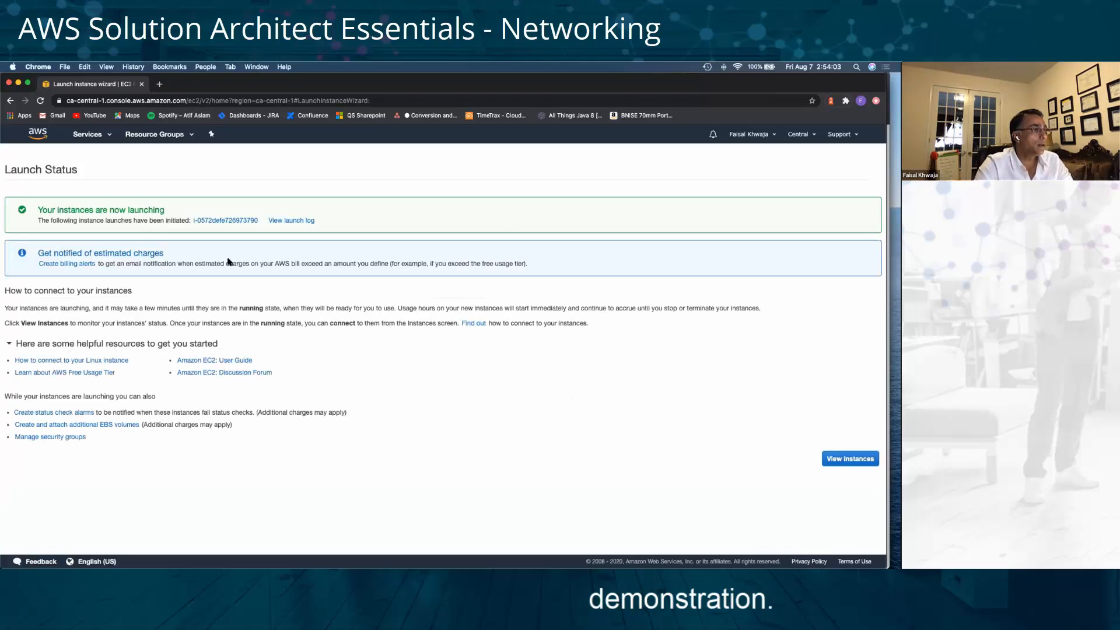
Open the newly launched instance's details, check its security group's outbound and inbound rules, and refresh the instance status.
click(221, 221)
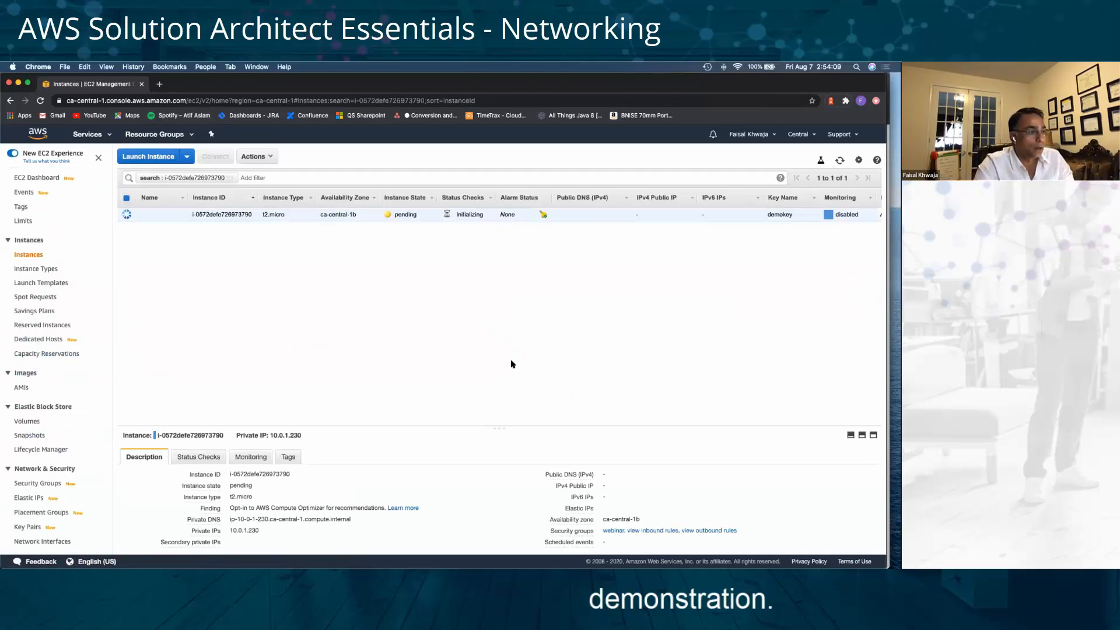
drag(499, 427, 472, 295)
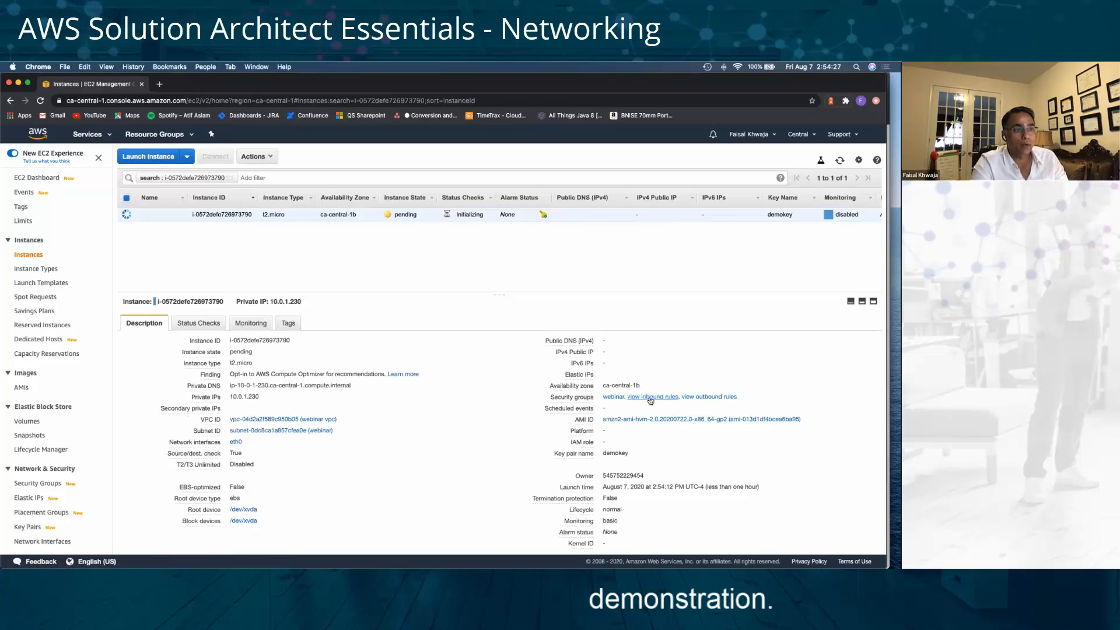
click(717, 398)
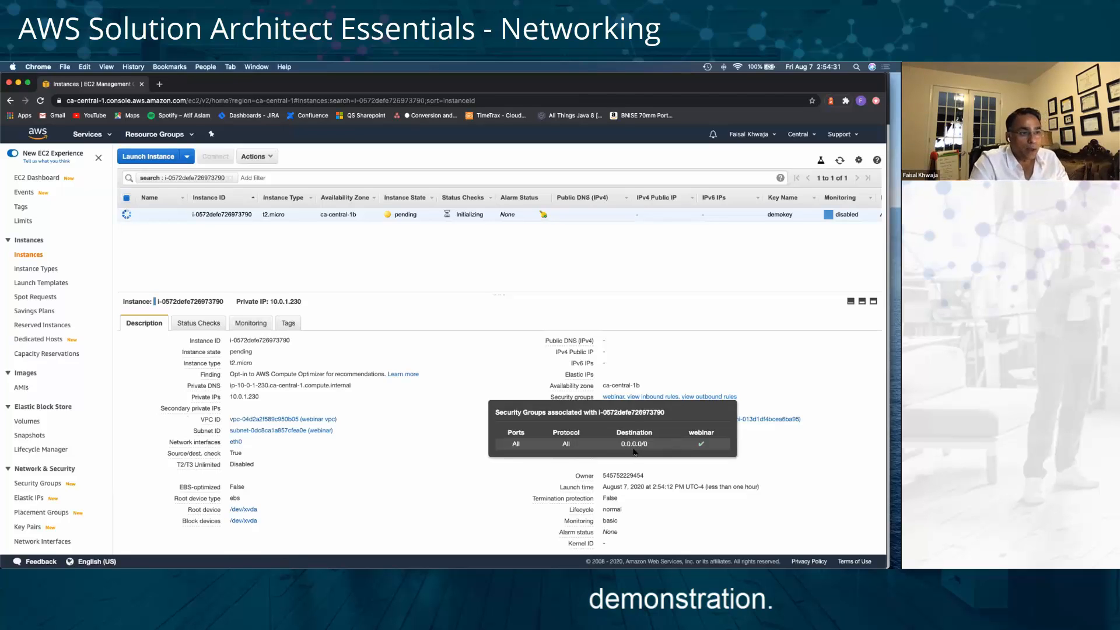
click(648, 397)
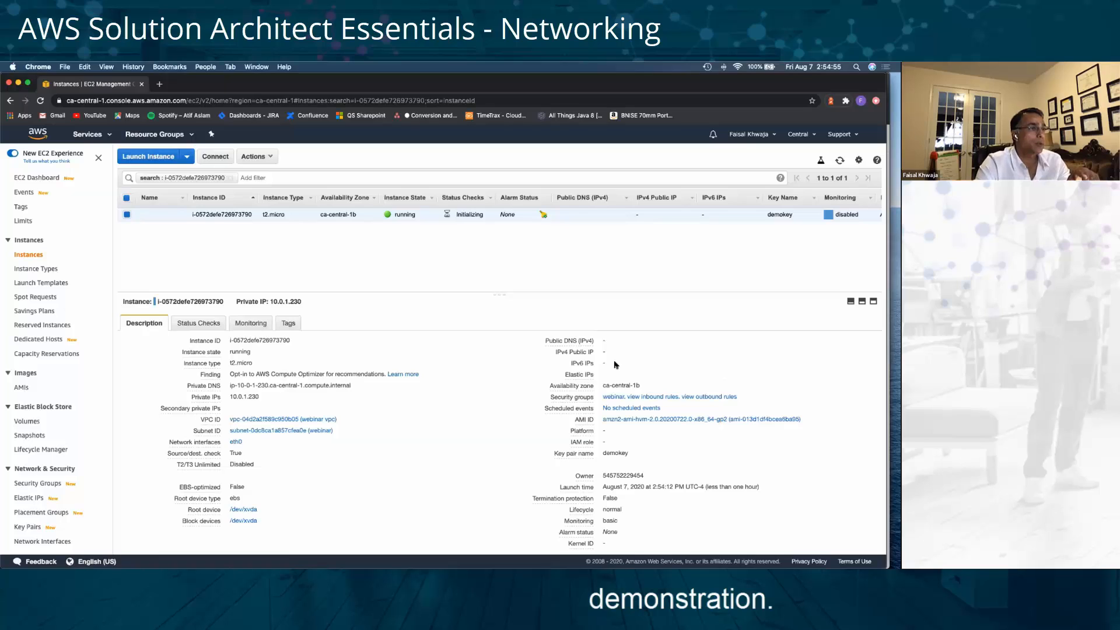
click(838, 161)
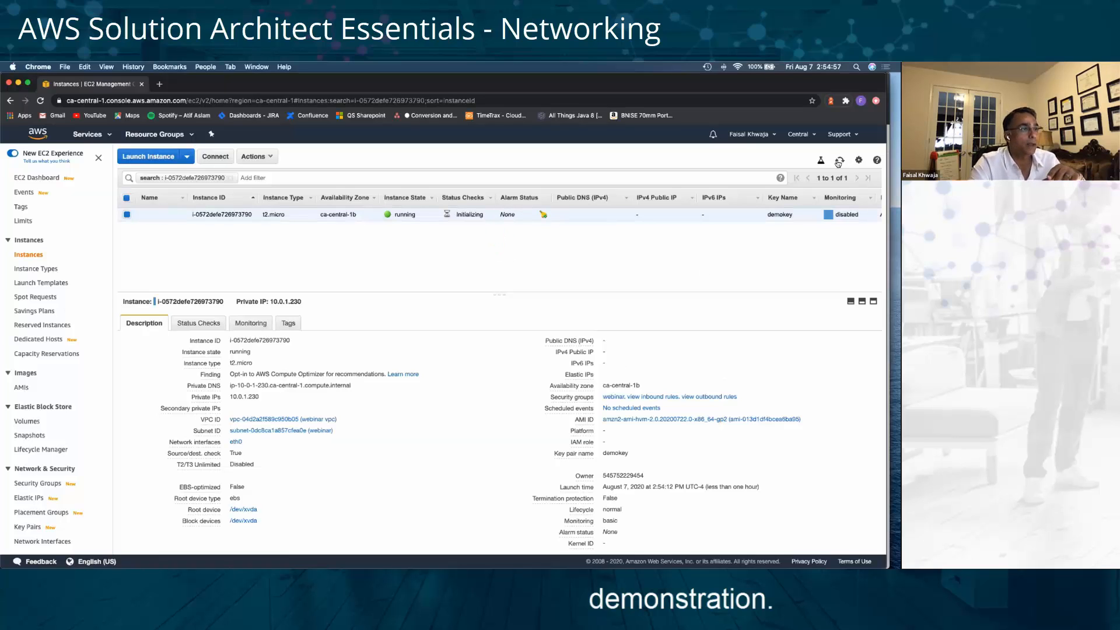